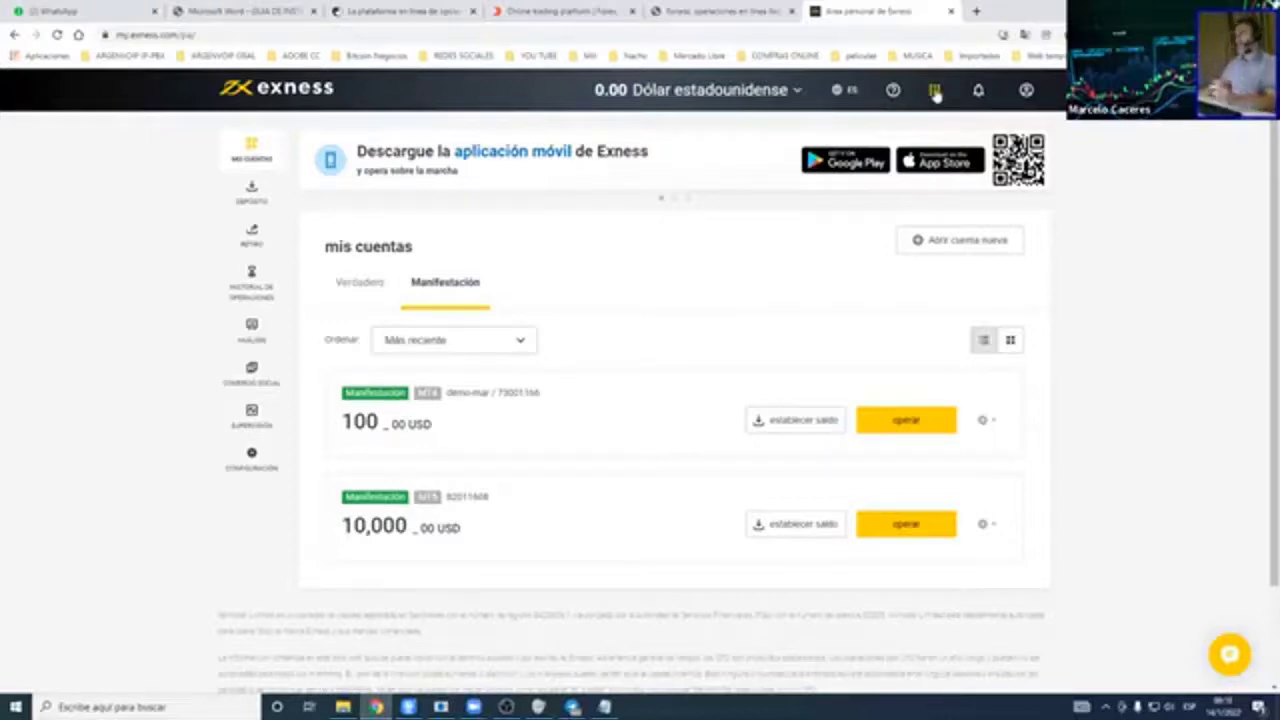
- Open the Exness Terminal from the personal area and reload its blank page
{"action": "left_click", "coordinate": [935, 92]}
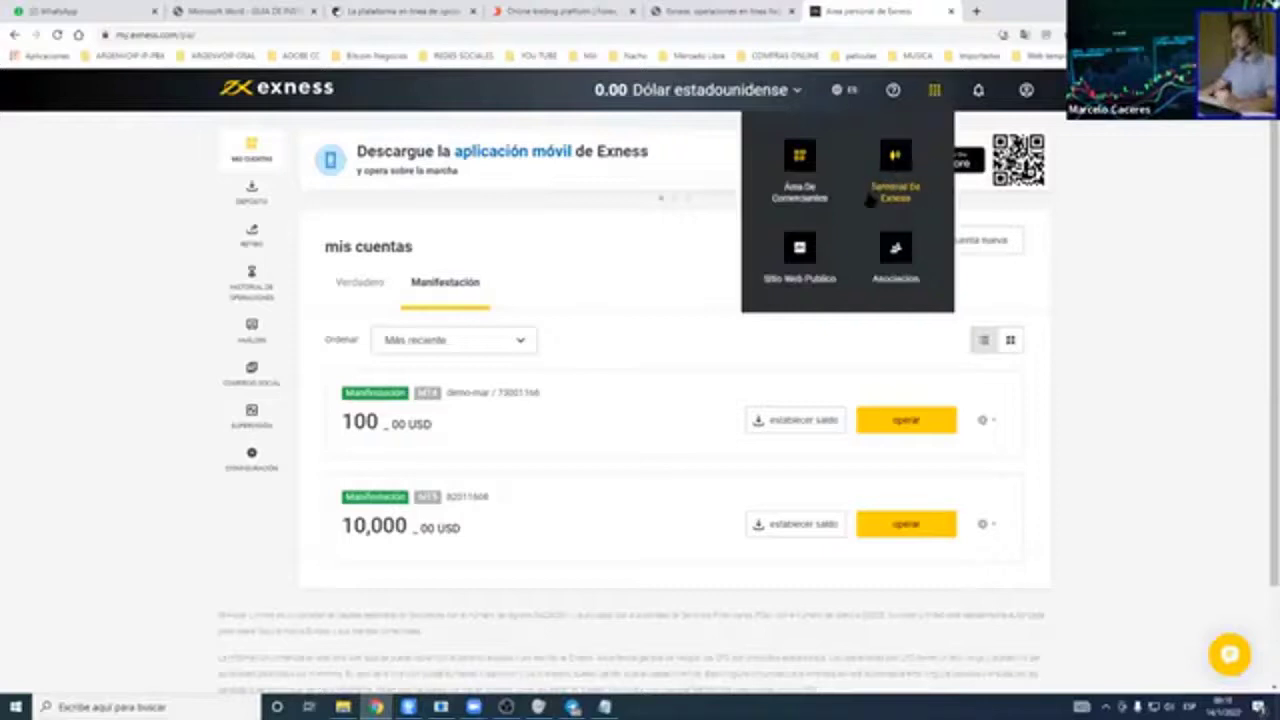
{"action": "left_click", "coordinate": [900, 180]}
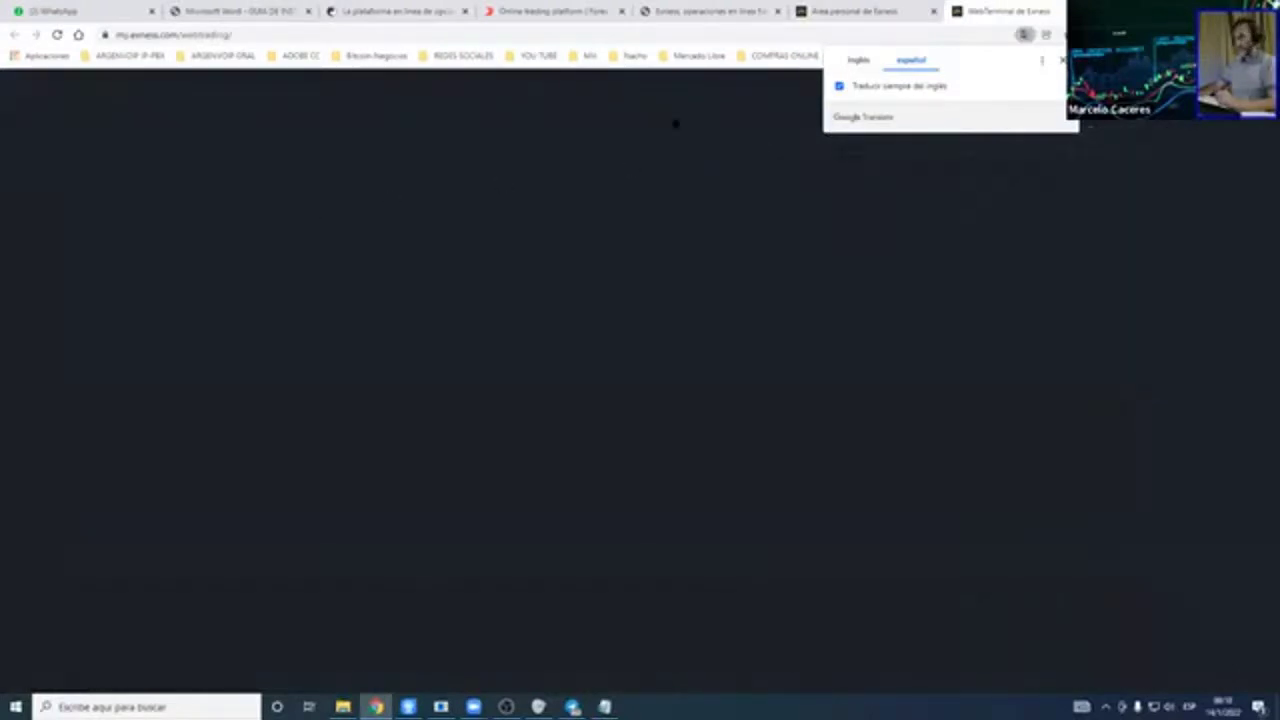
{"action": "left_click", "coordinate": [851, 14]}
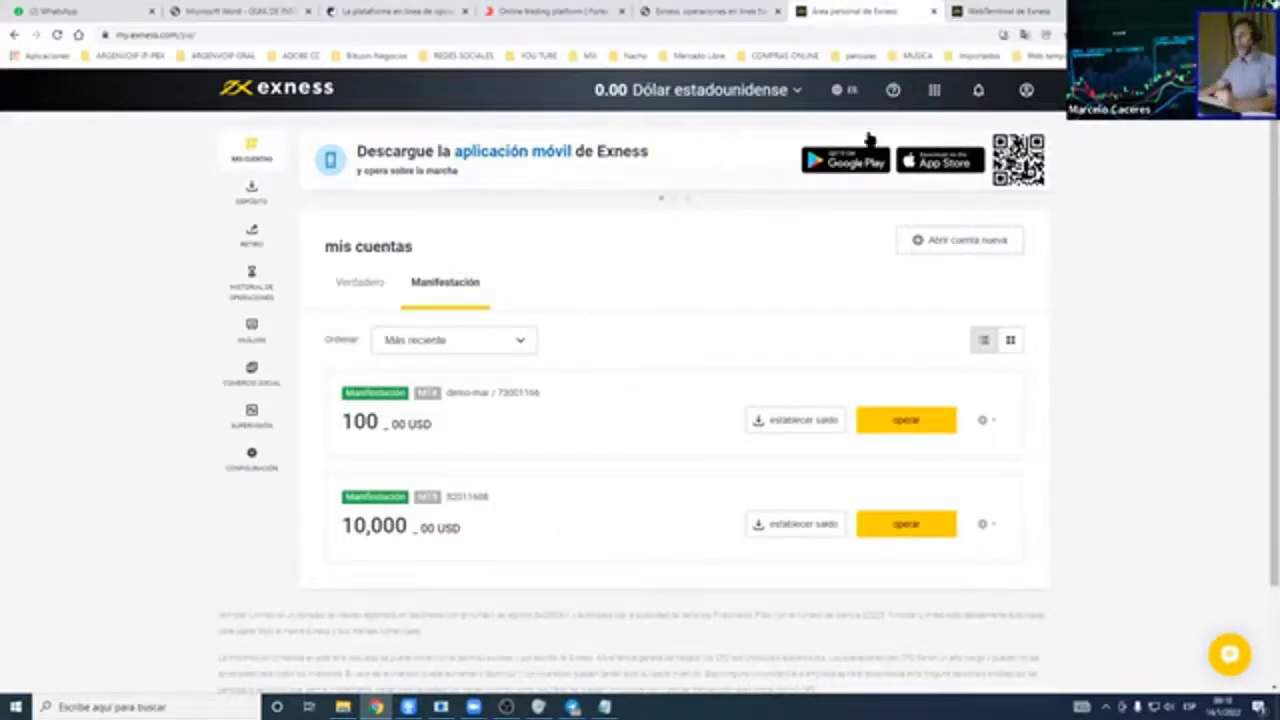
{"action": "left_click", "coordinate": [1030, 10]}
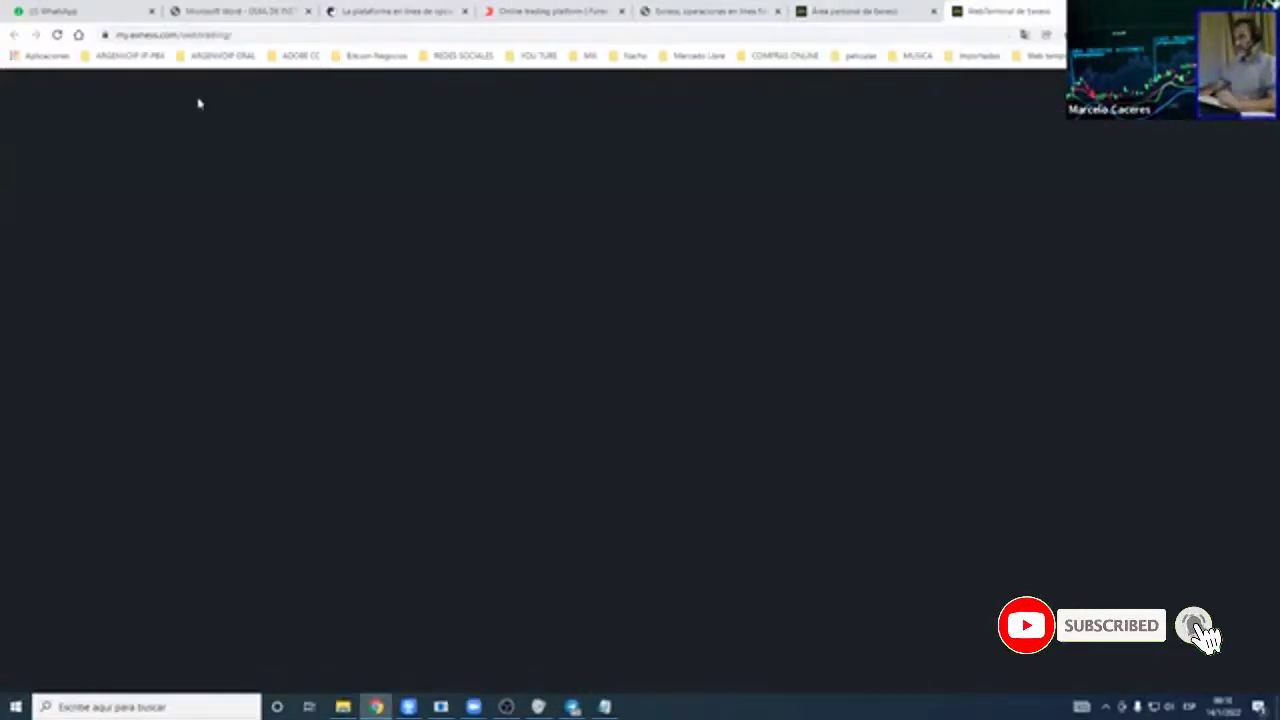
{"action": "left_click", "coordinate": [58, 36]}
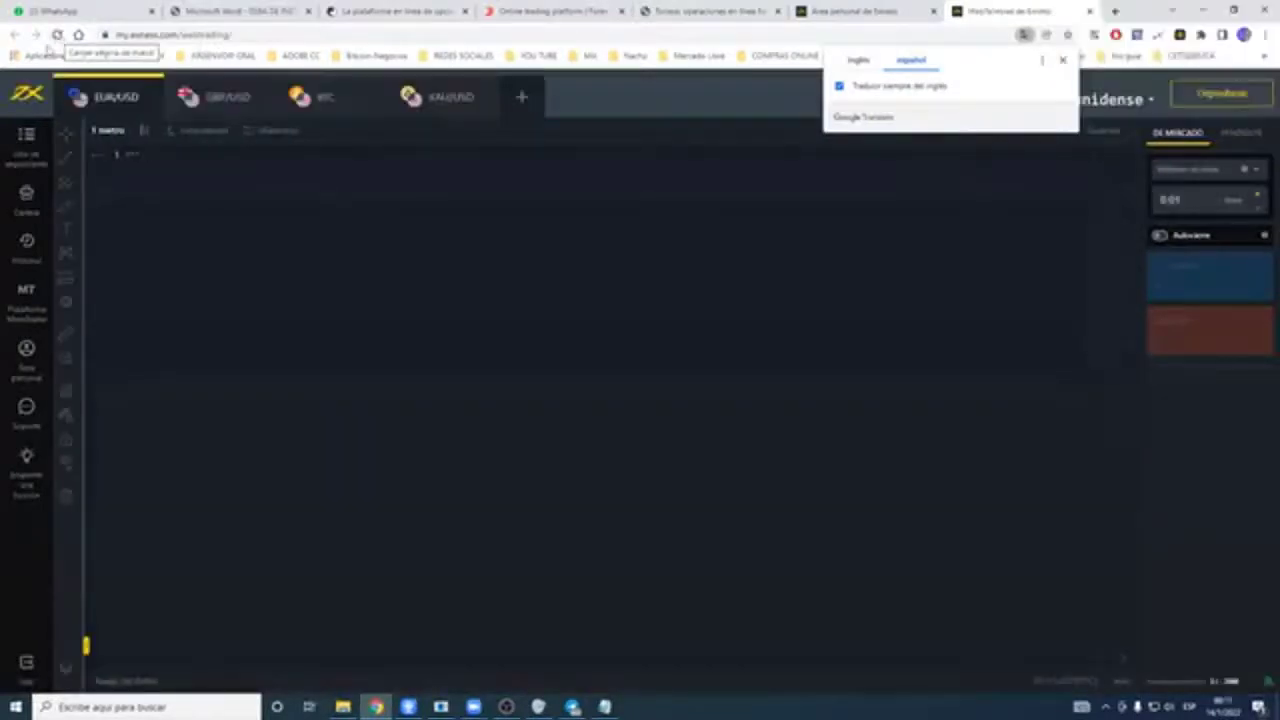
- Try to open the MetaTrader 4 download in the terminal's MetaTrader platform section, reloading the page for another attempt
{"action": "left_click", "coordinate": [26, 296]}
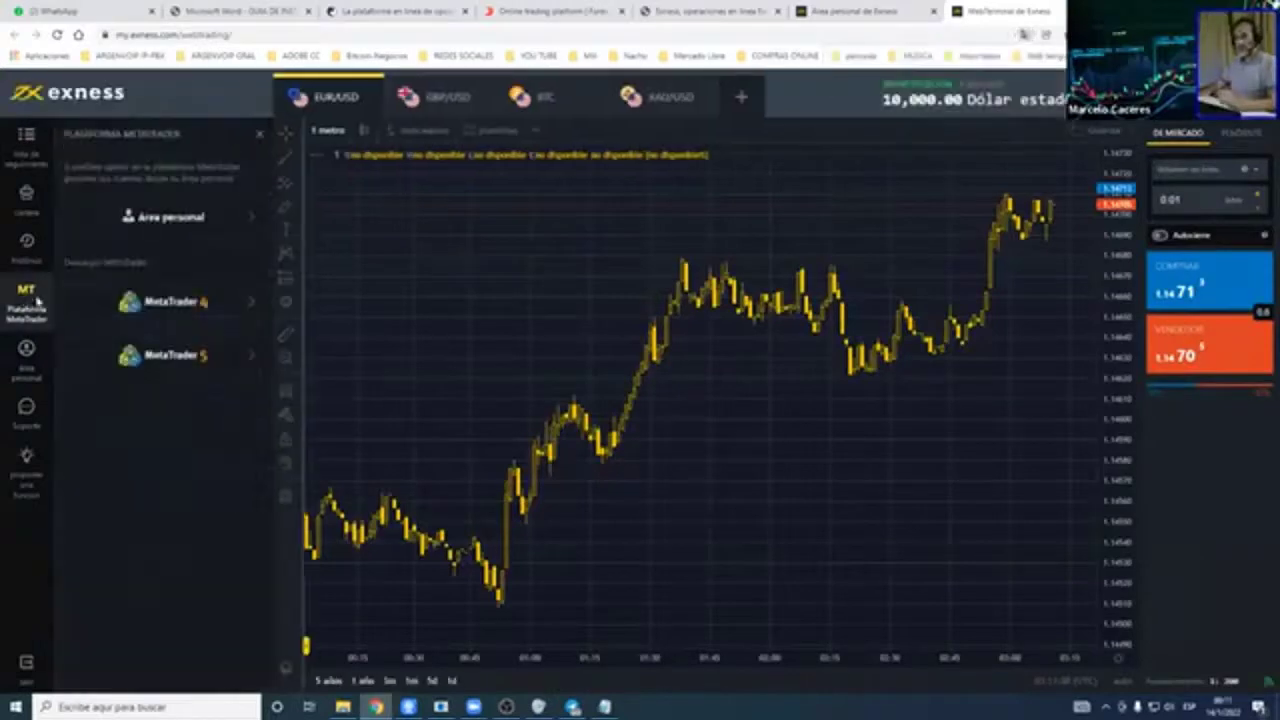
{"action": "left_click", "coordinate": [153, 318]}
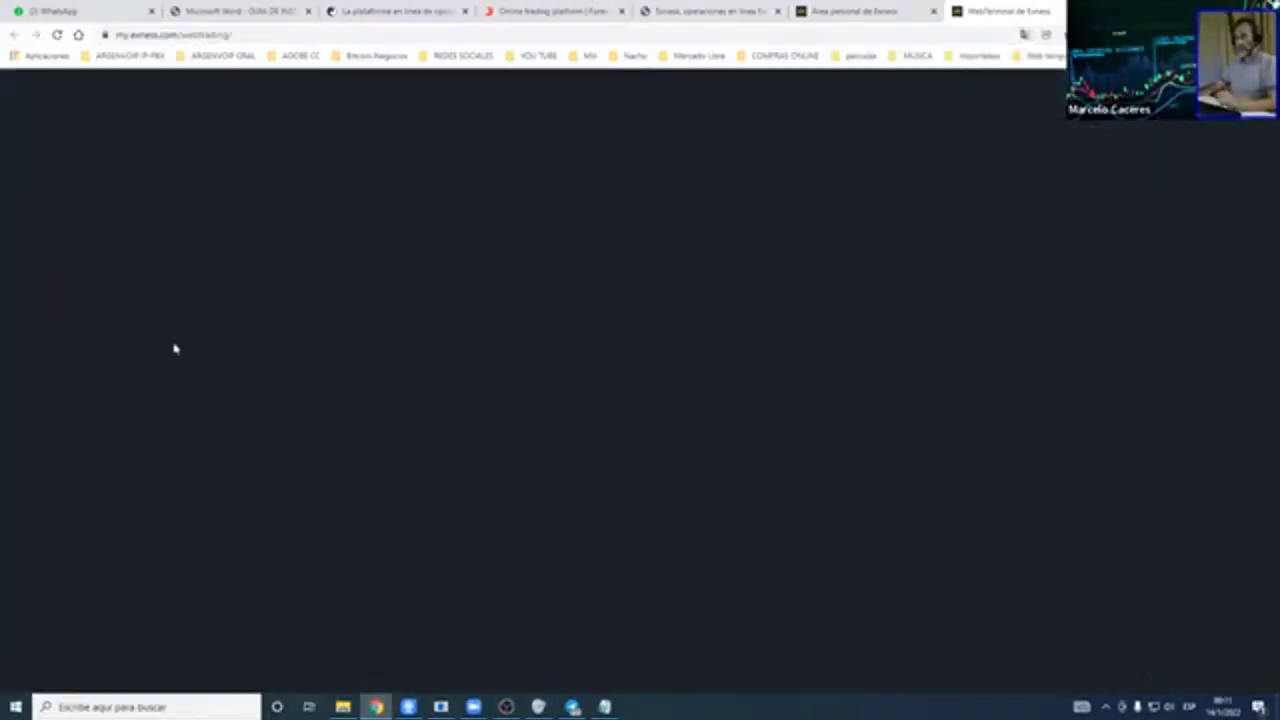
{"action": "left_click", "coordinate": [58, 35]}
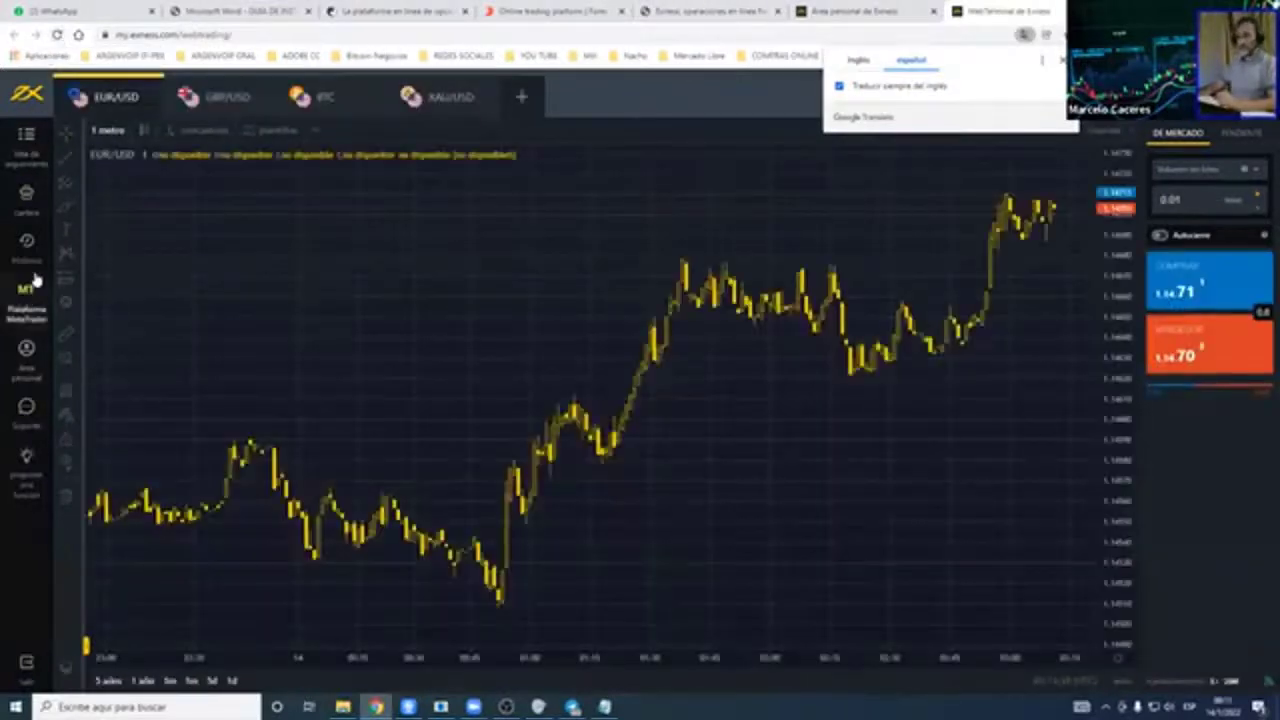
{"action": "left_click", "coordinate": [21, 310]}
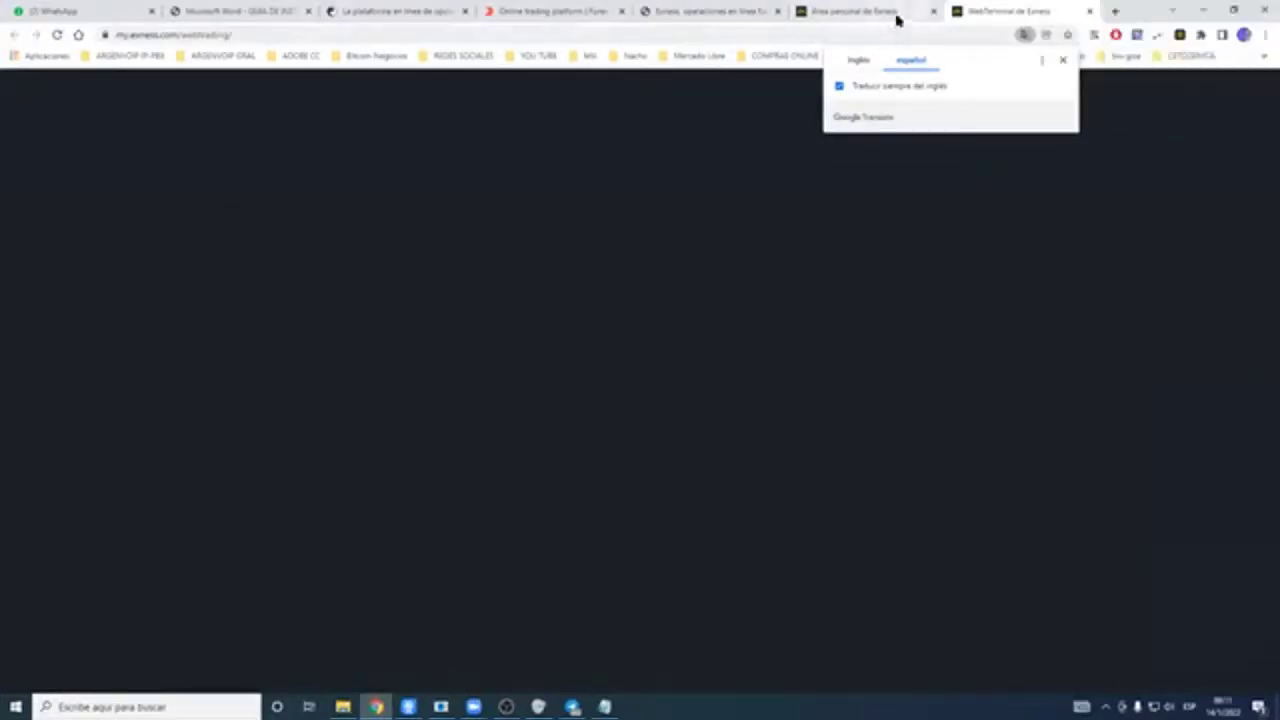
- Set the browser to never translate pages from English and reload the web terminal
{"action": "left_click", "coordinate": [860, 61]}
{"action": "left_click", "coordinate": [1040, 62]}
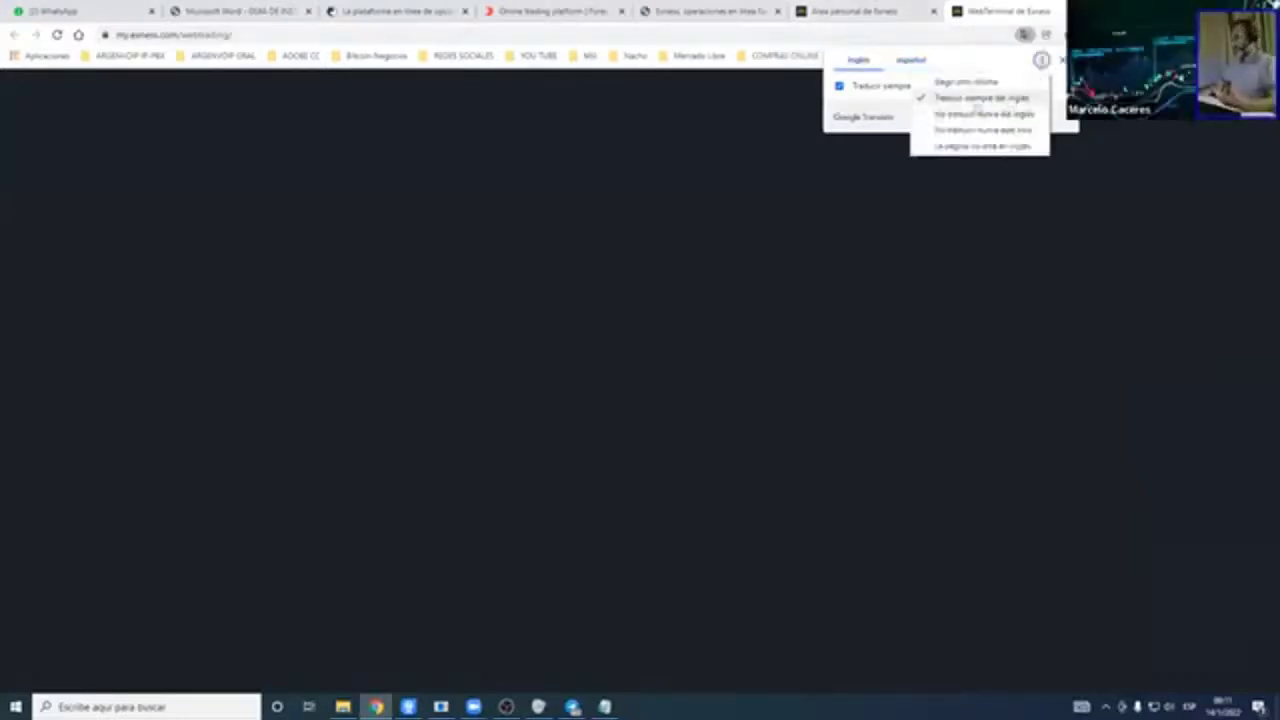
{"action": "left_click", "coordinate": [965, 114]}
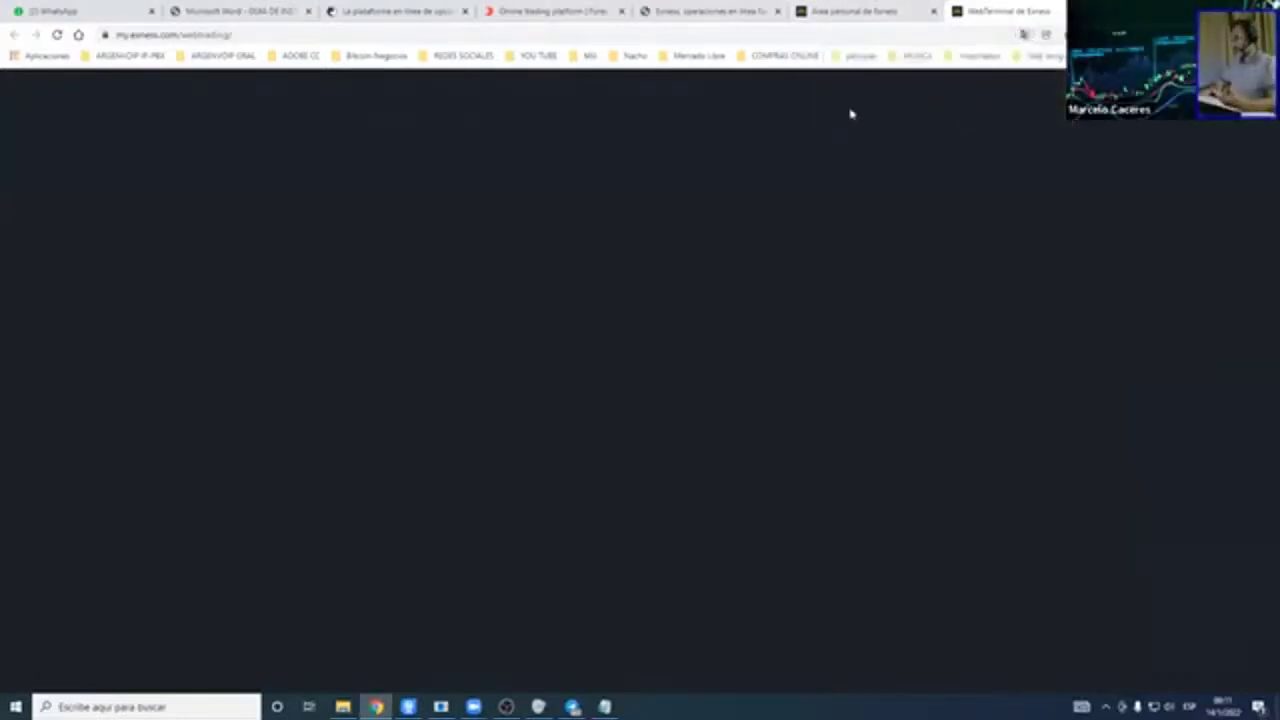
{"action": "left_click", "coordinate": [57, 35]}
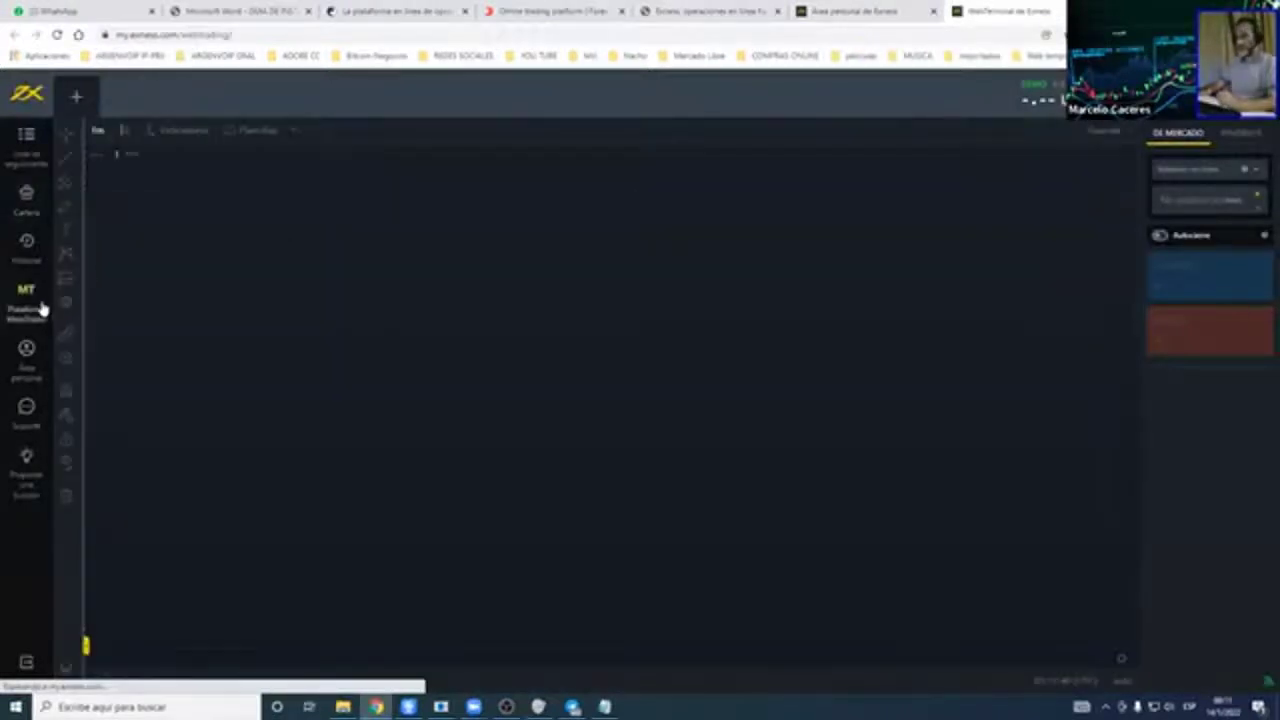
- Download the MetaTrader 4 installer from the MetaTrader platform section and save it in the EM ejecutable folder
{"action": "left_click", "coordinate": [40, 309]}
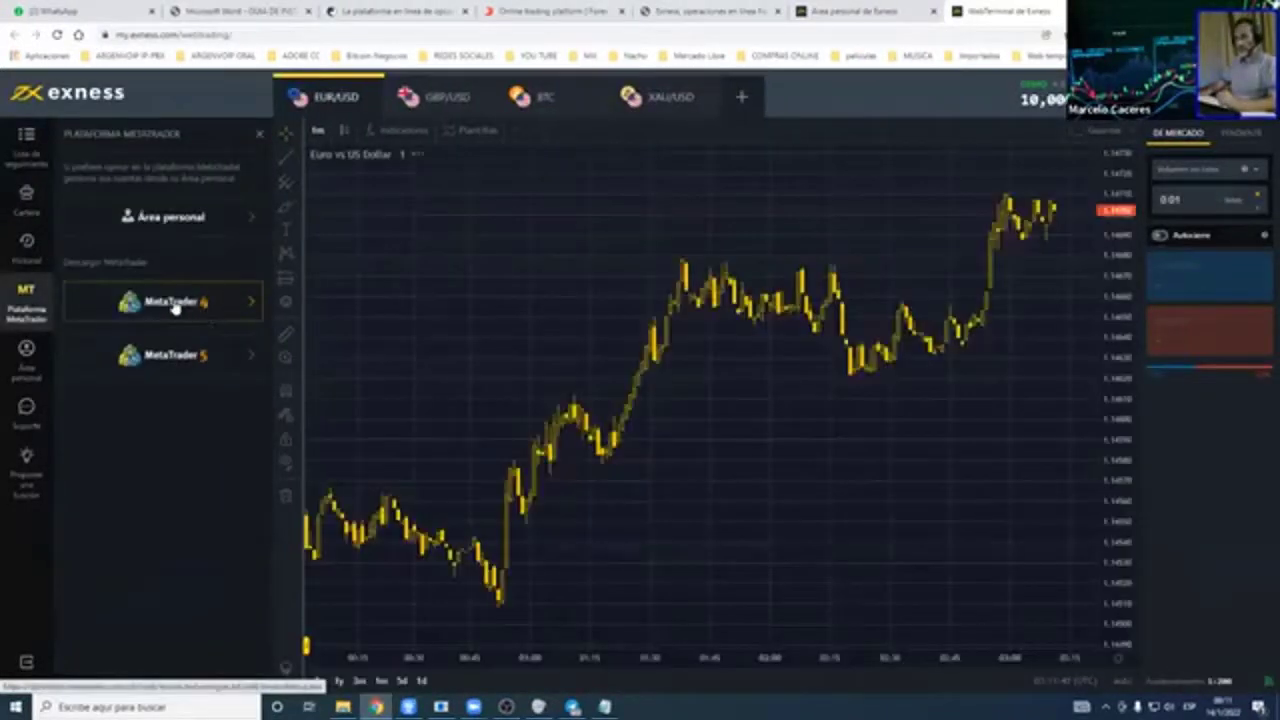
{"action": "left_click", "coordinate": [174, 307]}
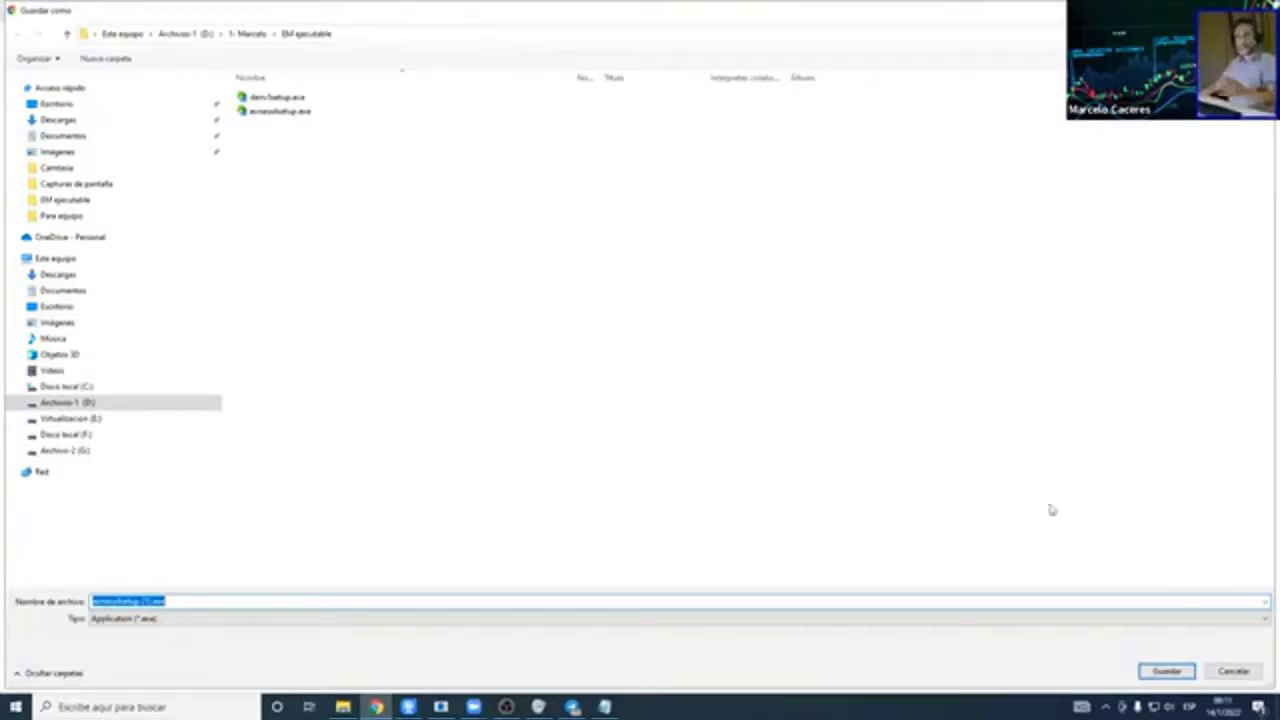
{"action": "left_click", "coordinate": [1168, 671]}
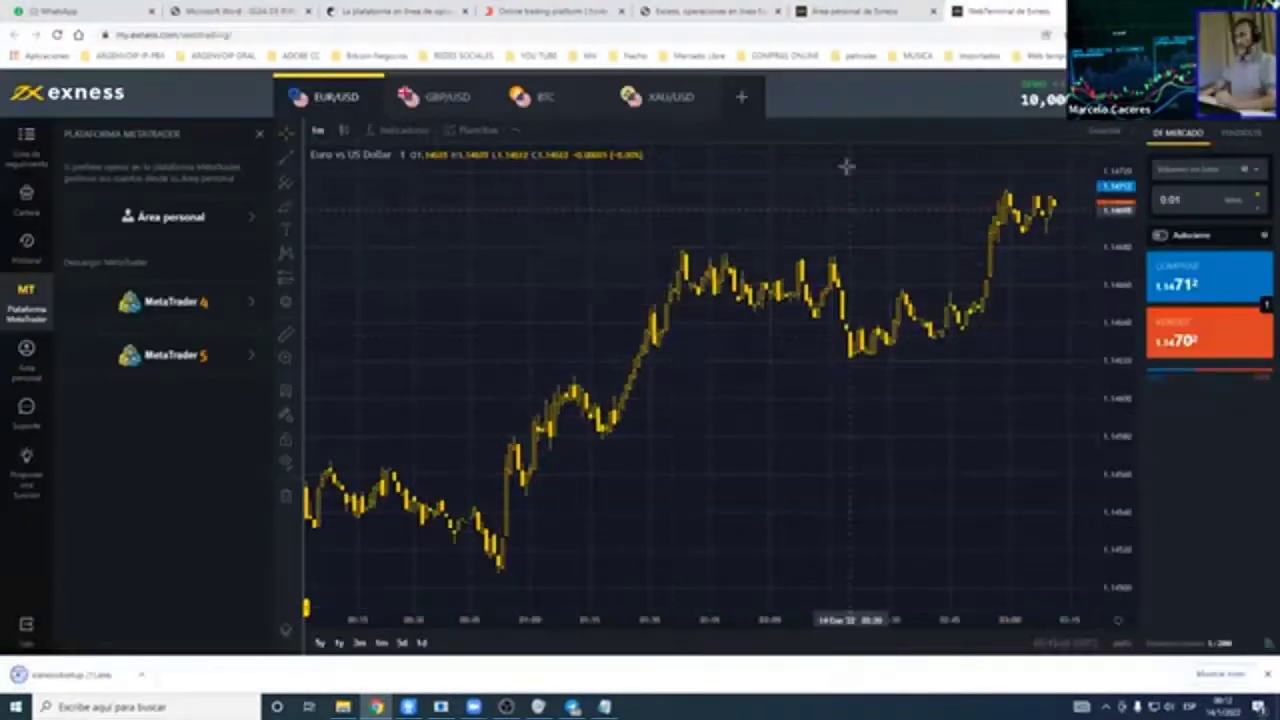
- Show the Exness personal area in its original language and view its real and demo account lists
{"action": "left_click", "coordinate": [843, 12]}
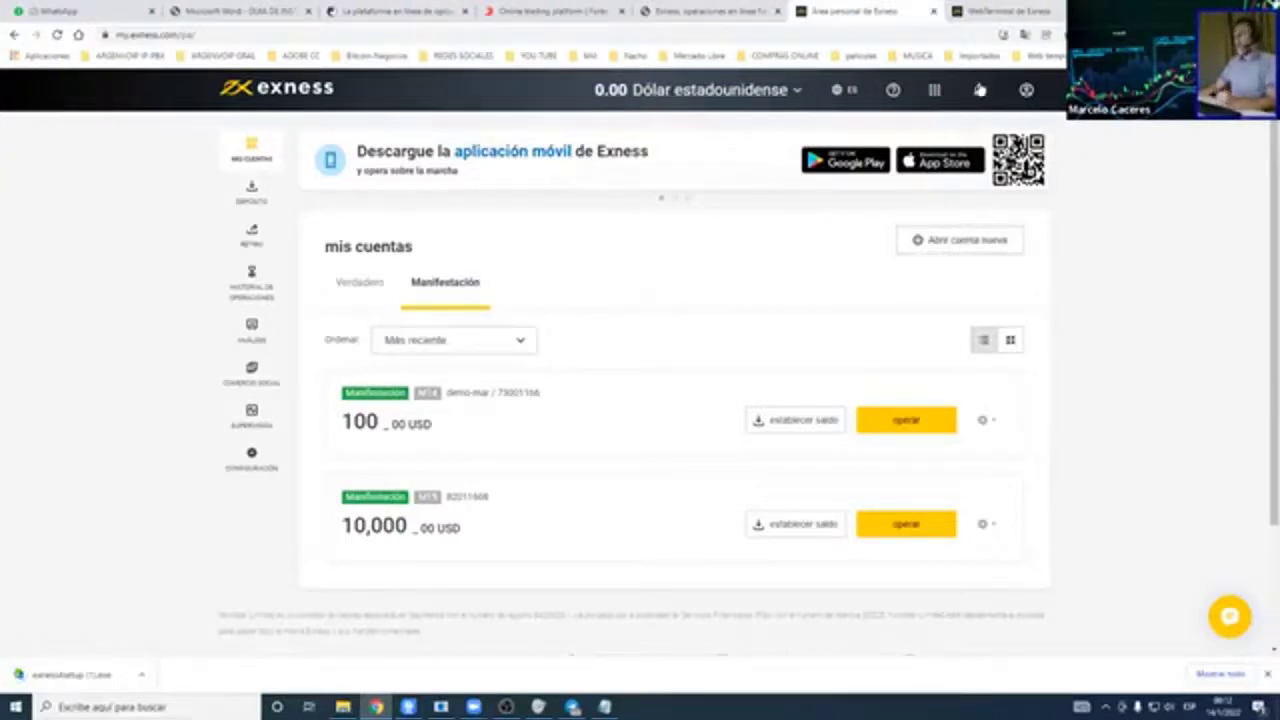
{"action": "left_click", "coordinate": [1025, 35]}
{"action": "left_click", "coordinate": [876, 61]}
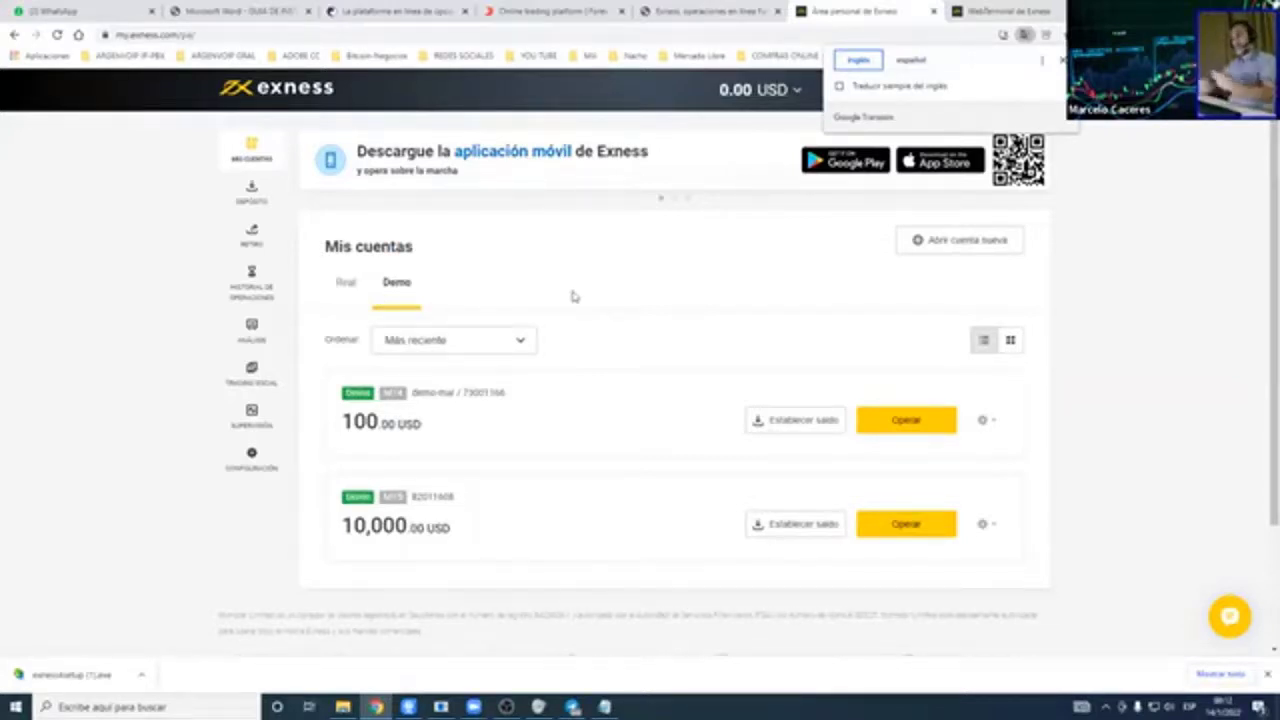
{"action": "left_click", "coordinate": [346, 284]}
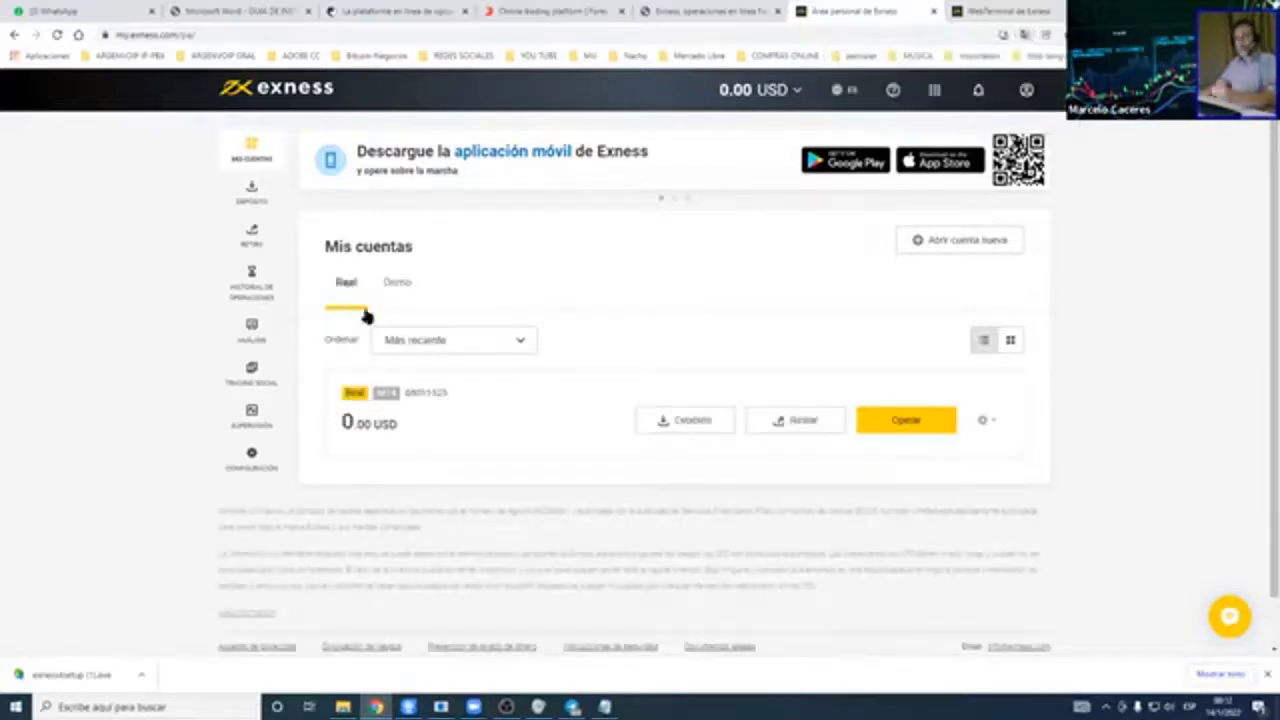
{"action": "left_click", "coordinate": [396, 283]}
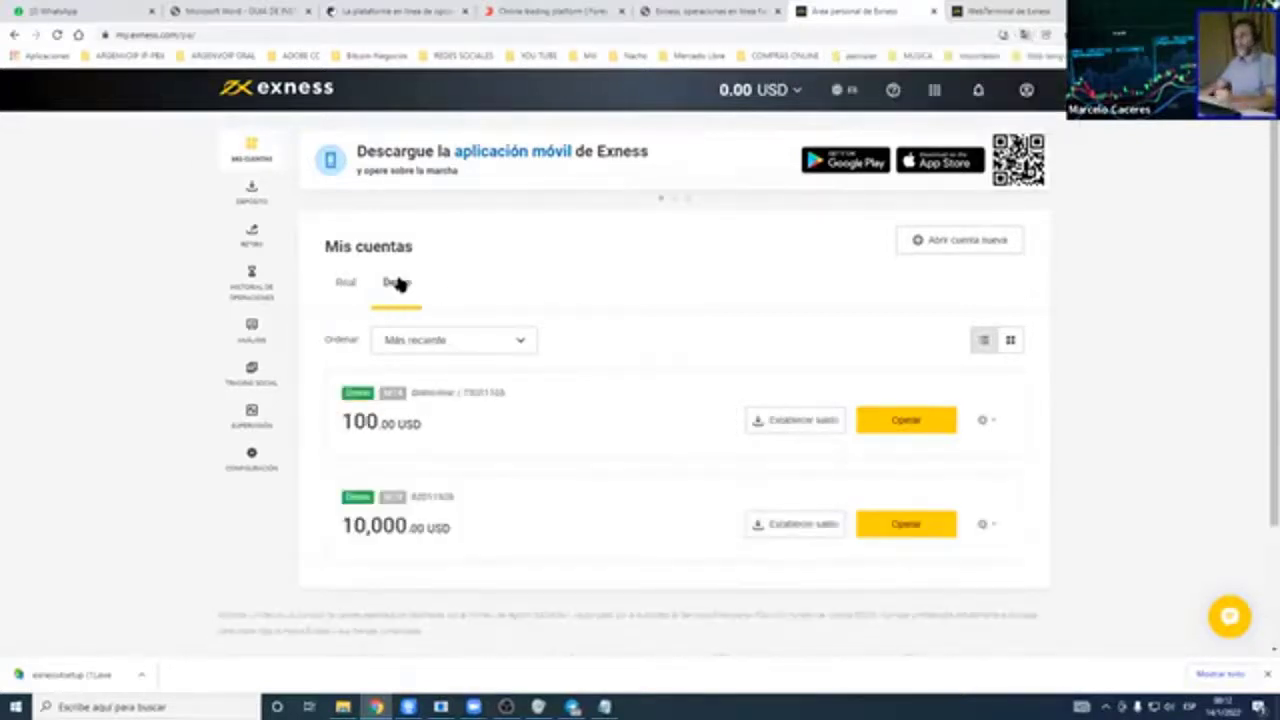
- Start opening a new real account of the Standard type
{"action": "left_click", "coordinate": [960, 241]}
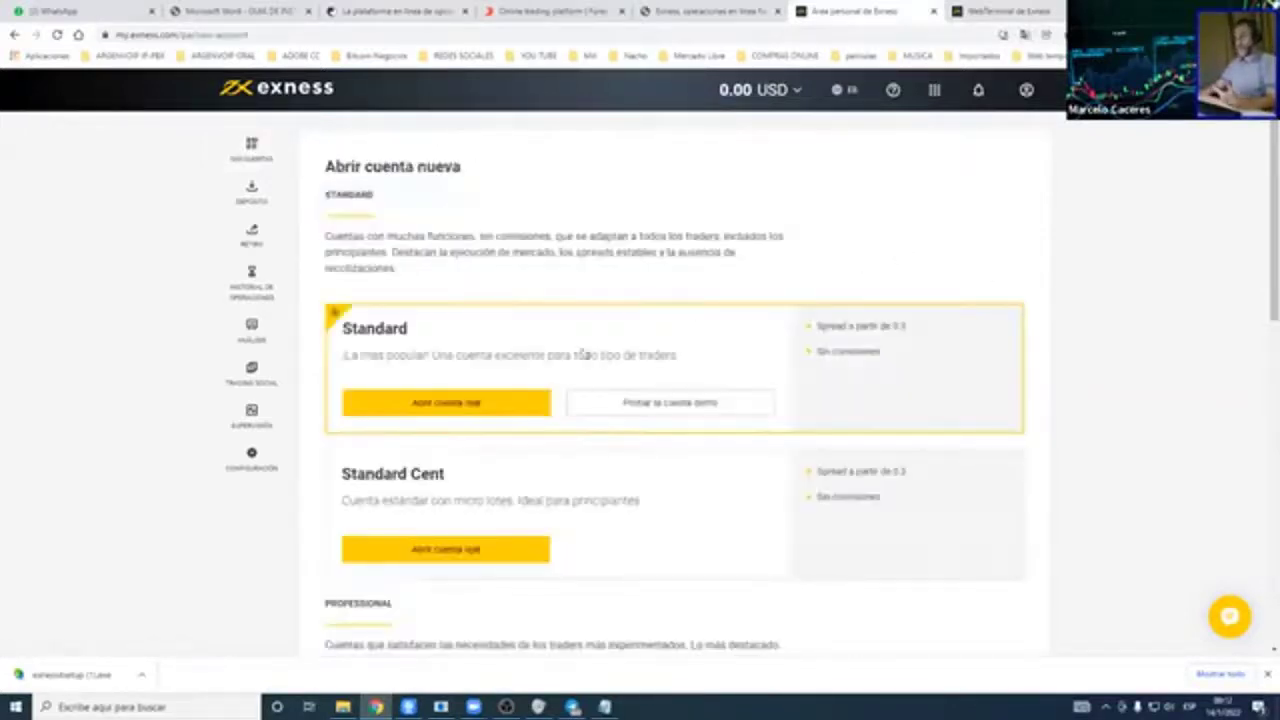
{"action": "scroll", "coordinate": [794, 300], "scroll_direction": "down", "scroll_amount": 1}
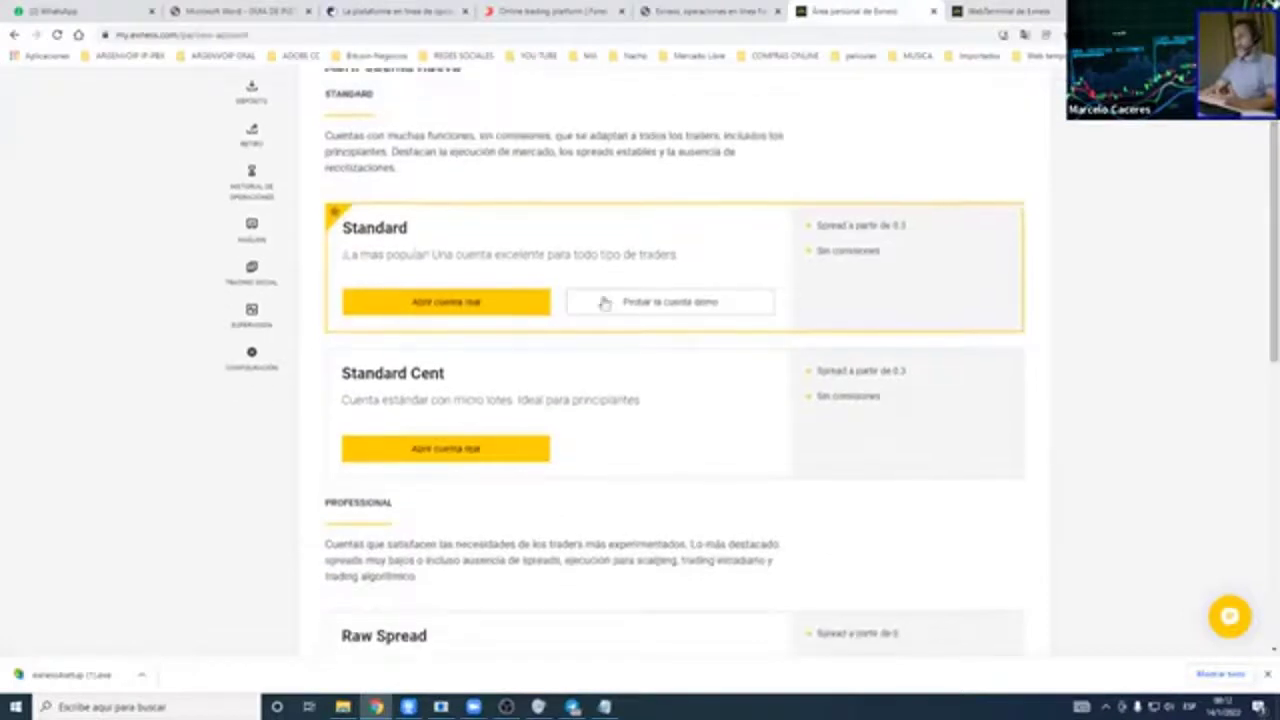
{"action": "mouse_move", "coordinate": [1260, 237]}
{"action": "left_mouse_down"}
{"action": "mouse_move", "coordinate": [1262, 336]}
{"action": "mouse_move", "coordinate": [1260, 237]}
{"action": "left_mouse_up"}
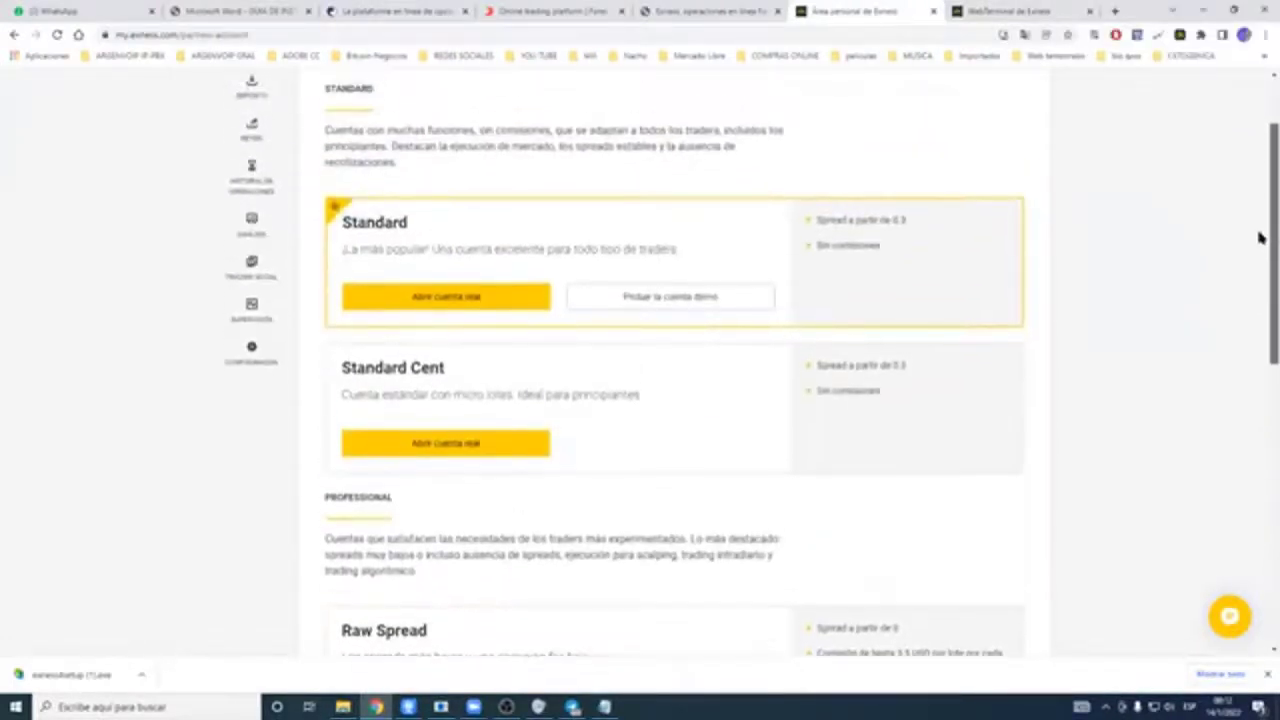
{"action": "left_click", "coordinate": [474, 299]}
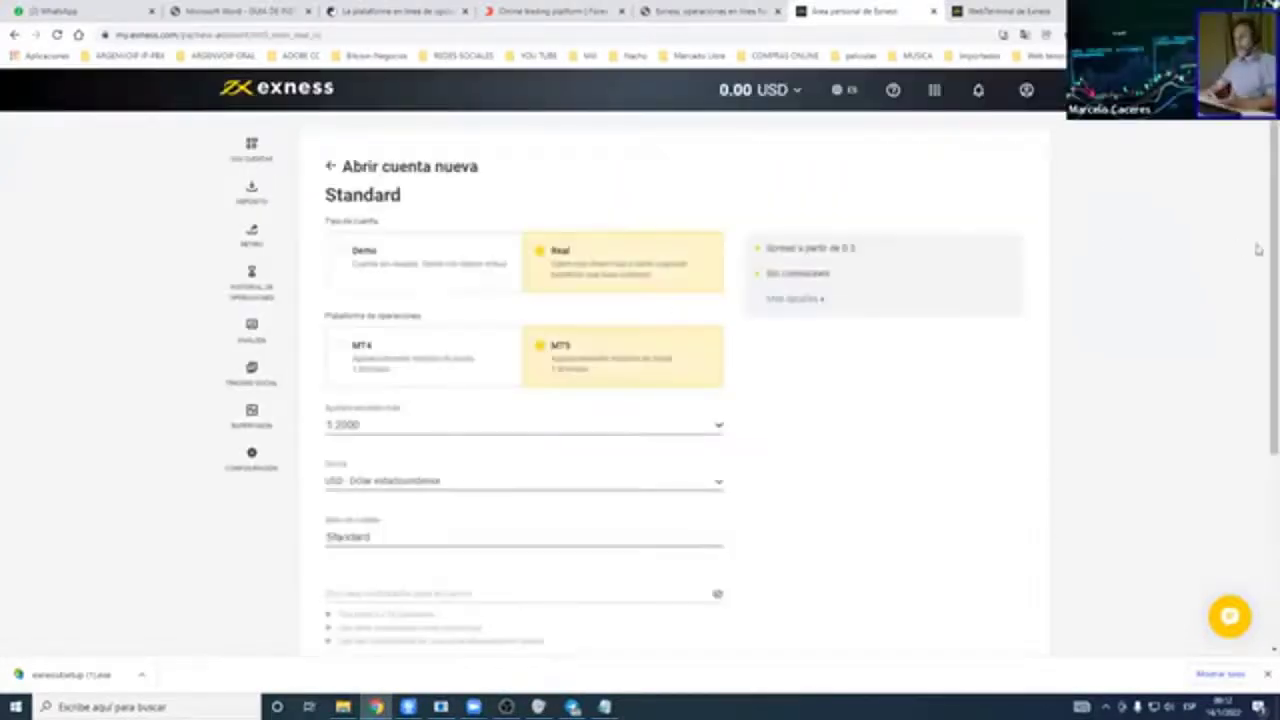
- Compare the Demo and Real account types, keep Real, and choose MT4 as the trading platform
{"action": "left_click_drag", "start_coordinate": [1258, 223], "coordinate": [1257, 246]}
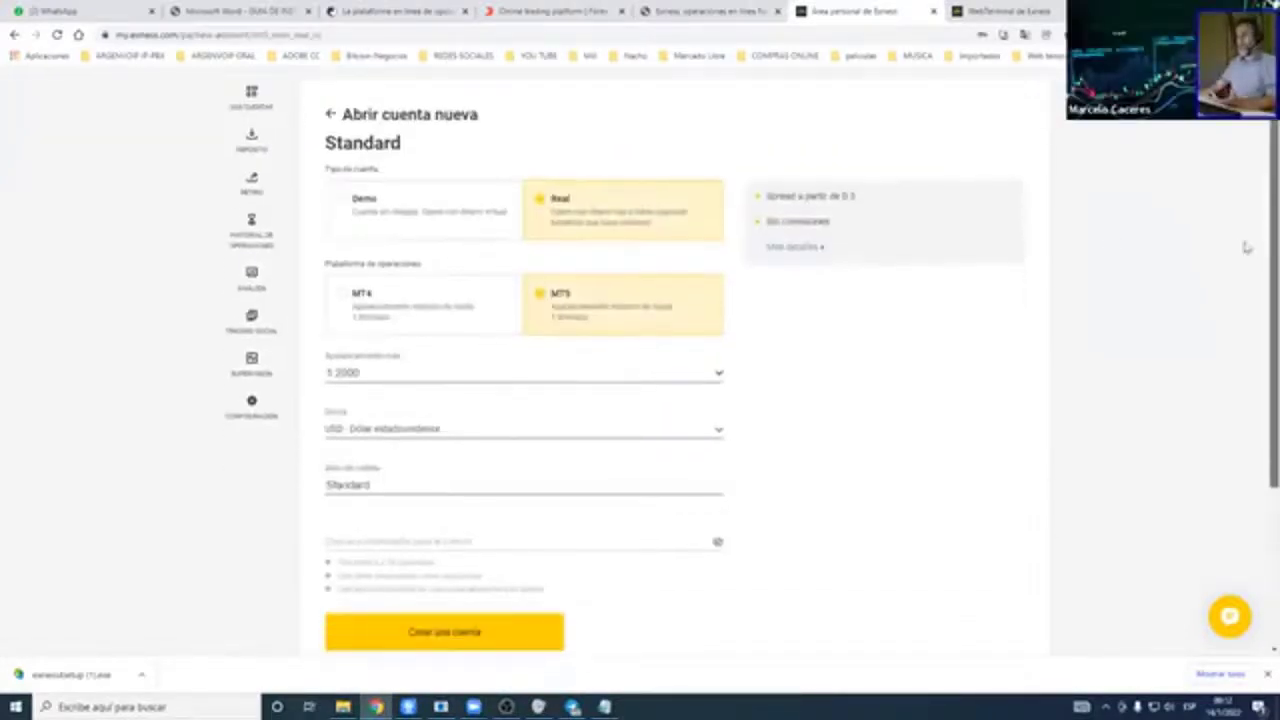
{"action": "left_click", "coordinate": [339, 206]}
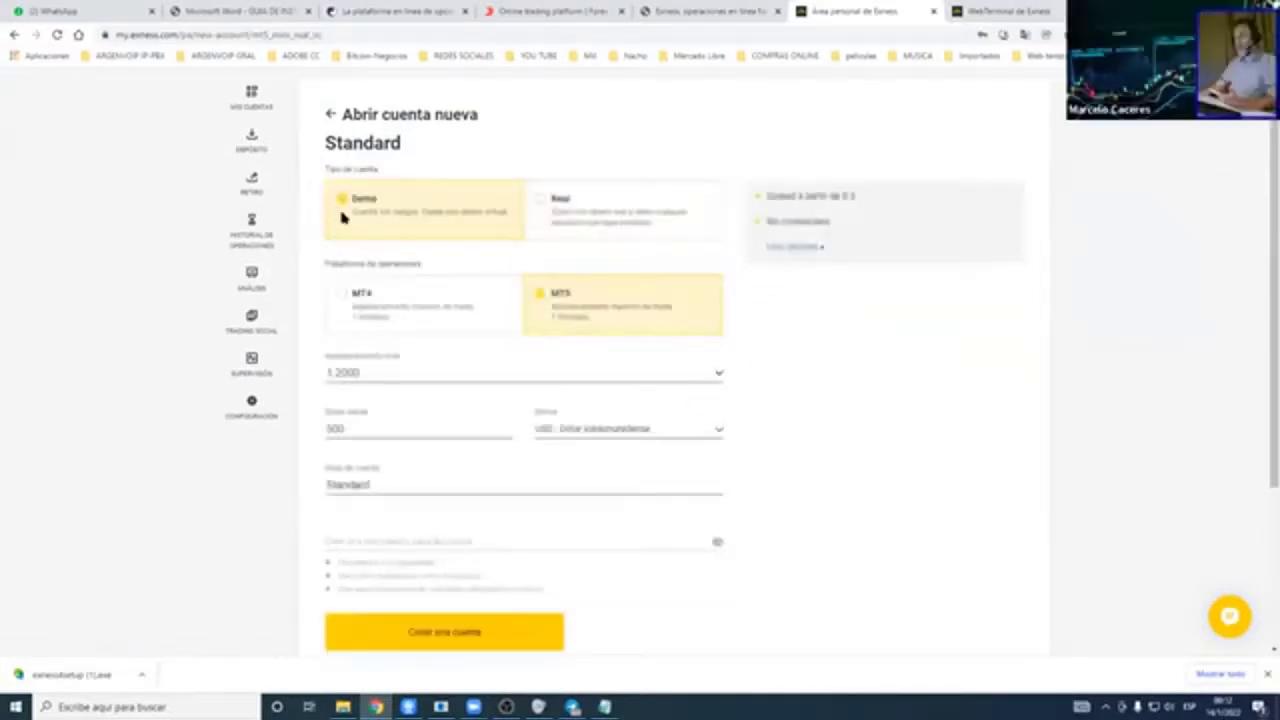
{"action": "left_click", "coordinate": [581, 208]}
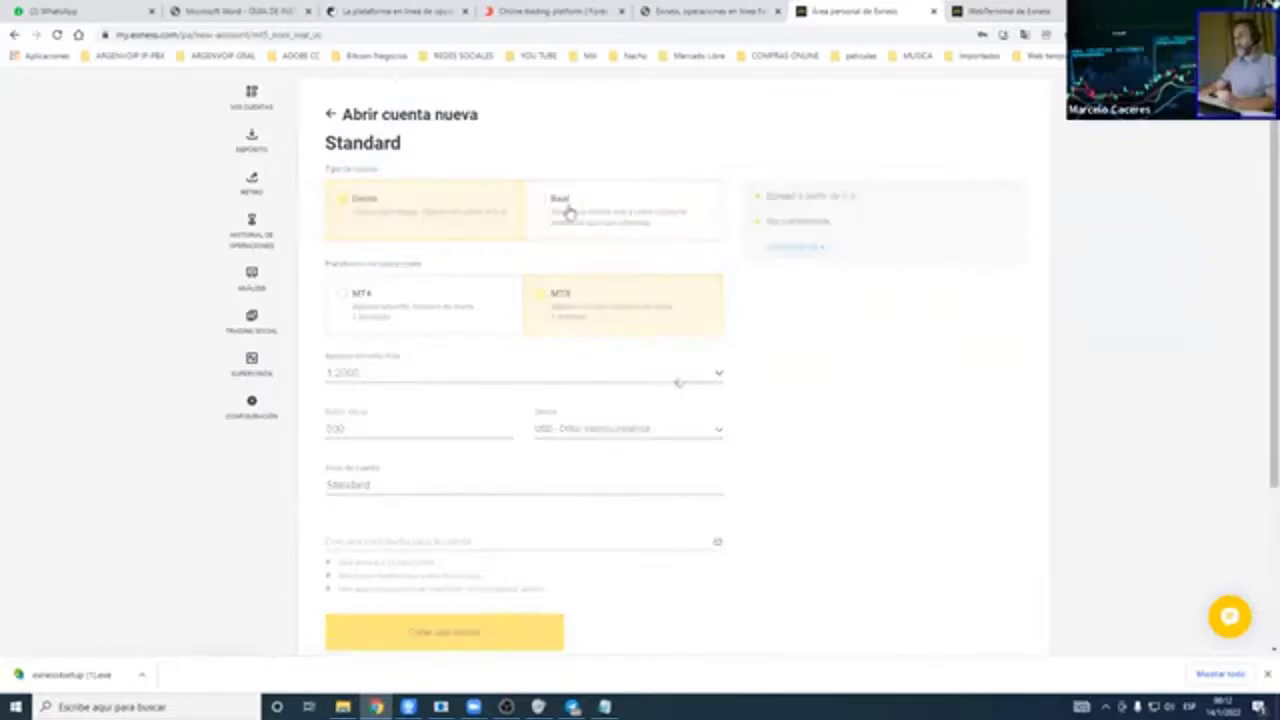
{"action": "left_click", "coordinate": [351, 294]}
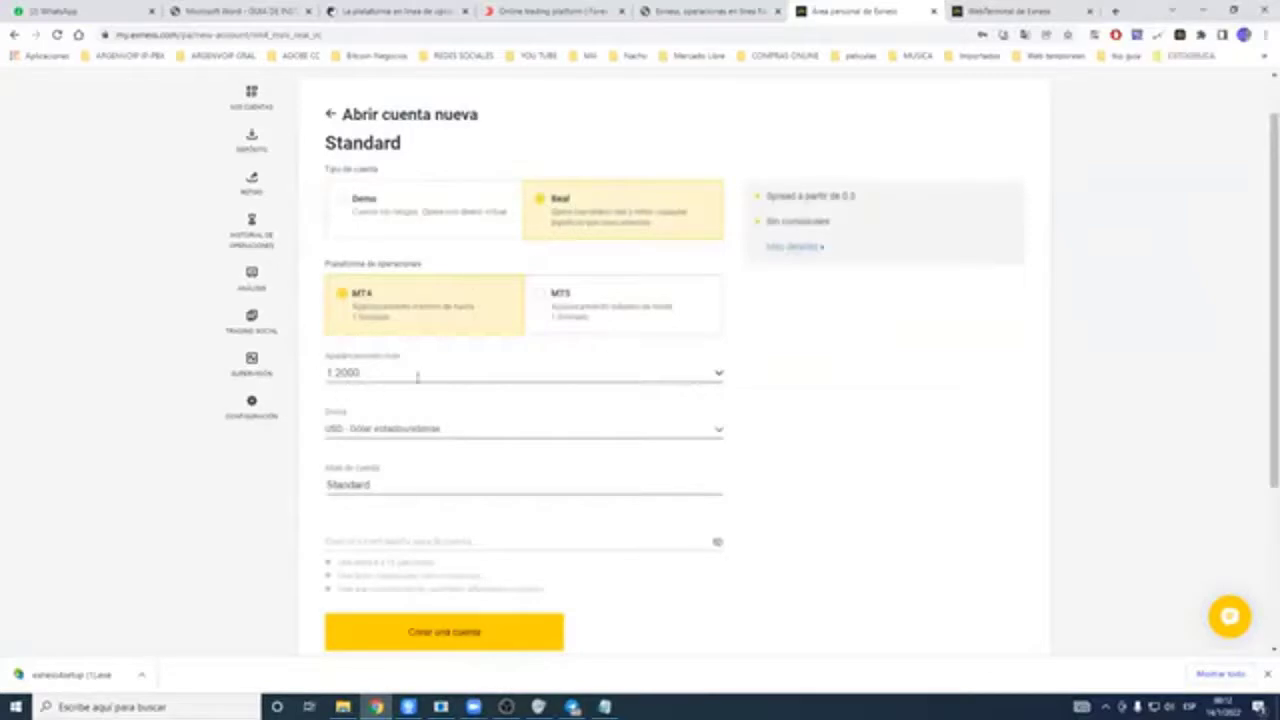
{"action": "mouse_move", "coordinate": [1260, 286]}
{"action": "left_mouse_down"}
{"action": "mouse_move", "coordinate": [1260, 394]}
{"action": "mouse_move", "coordinate": [1260, 282]}
{"action": "left_mouse_up"}
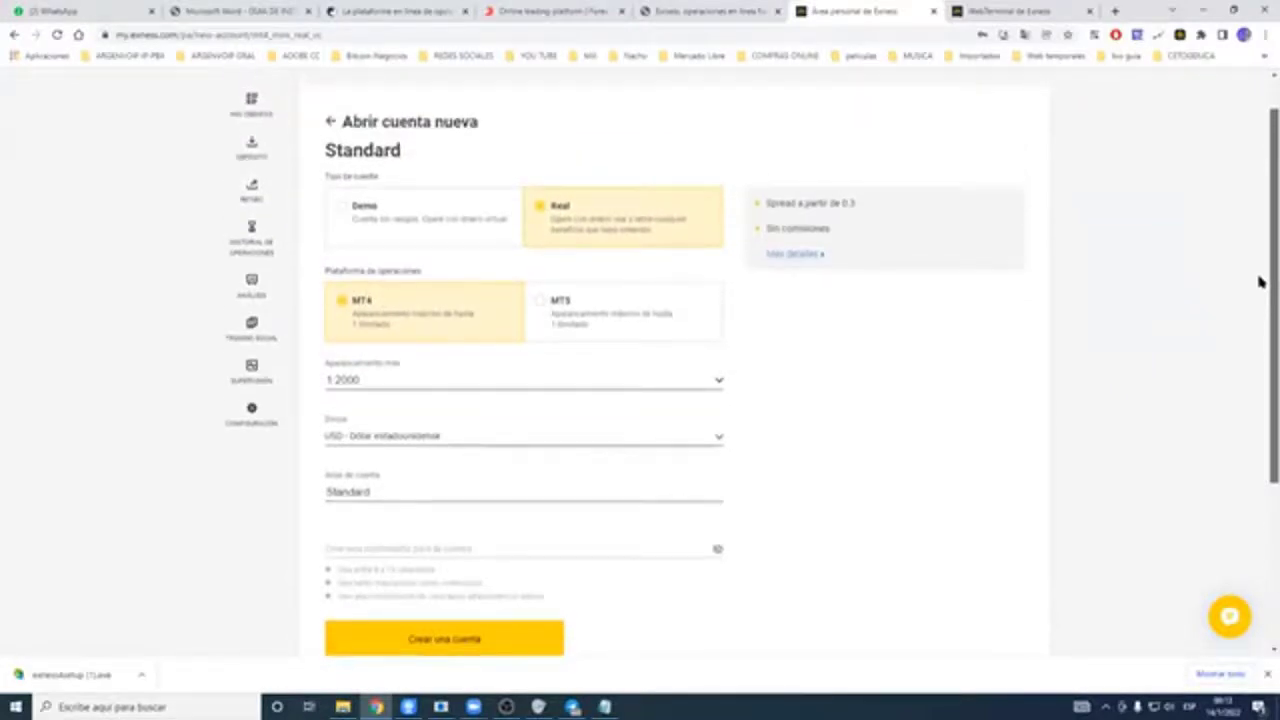
{"action": "left_click_drag", "start_coordinate": [1260, 282], "coordinate": [1260, 288]}
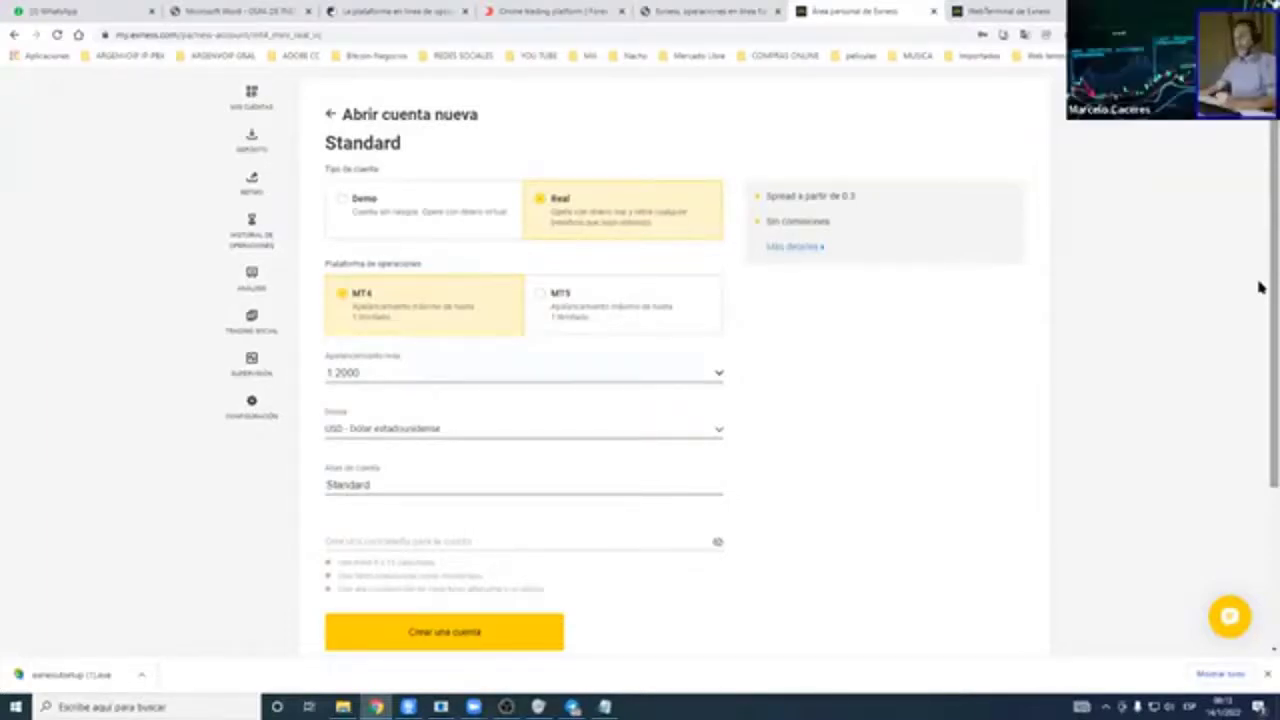
- Try a new account password in the account creation form, extend it, and clear the password field
{"action": "left_click", "coordinate": [414, 534]}
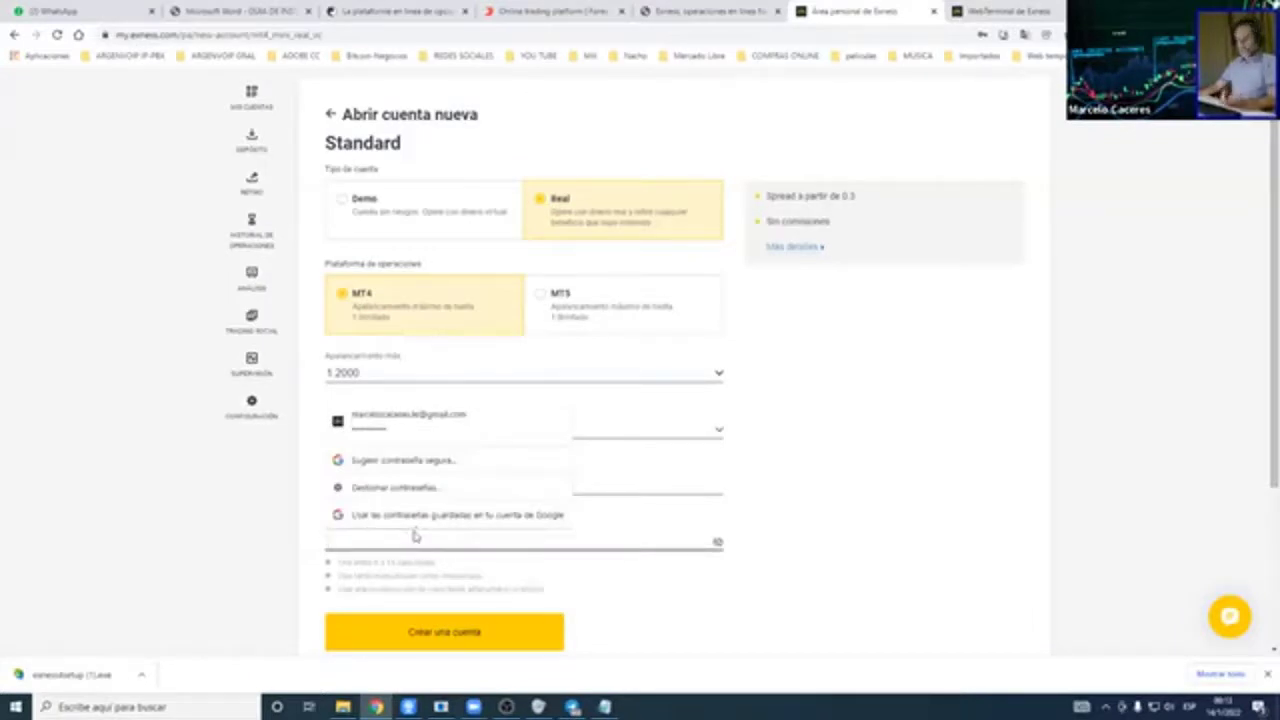
{"action": "type", "text": "m"}
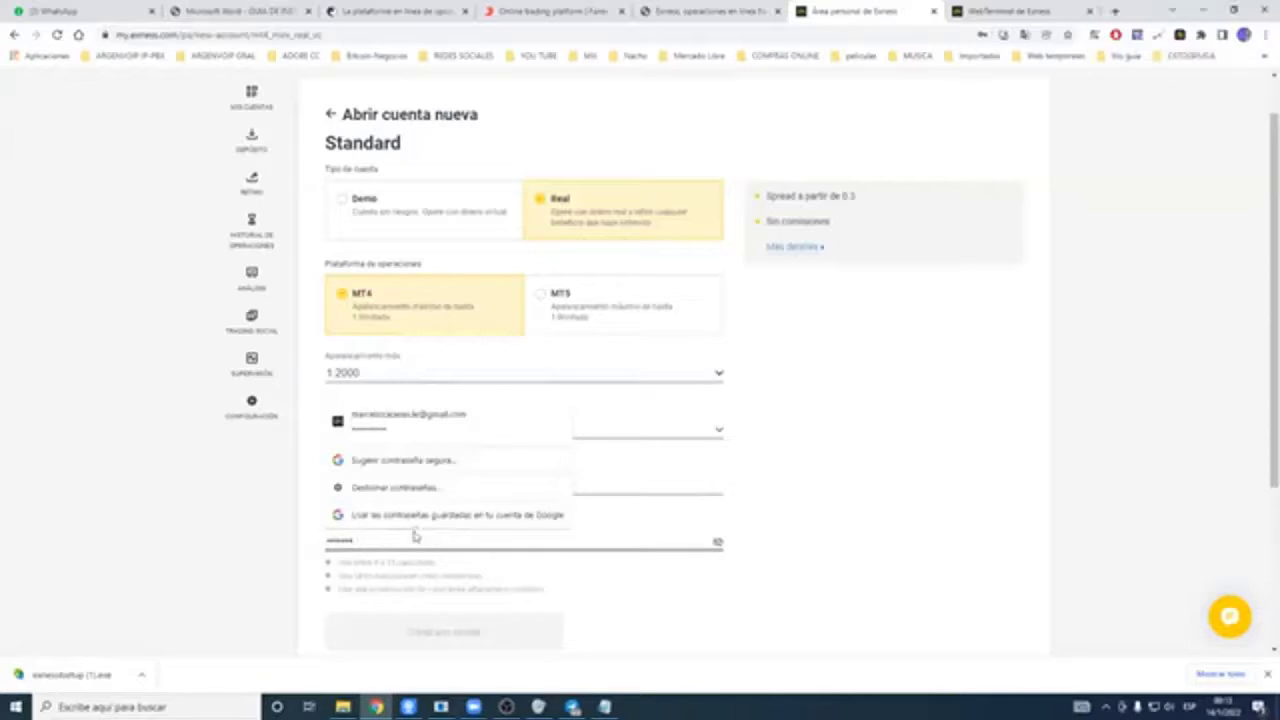
{"action": "left_click", "coordinate": [1029, 529]}
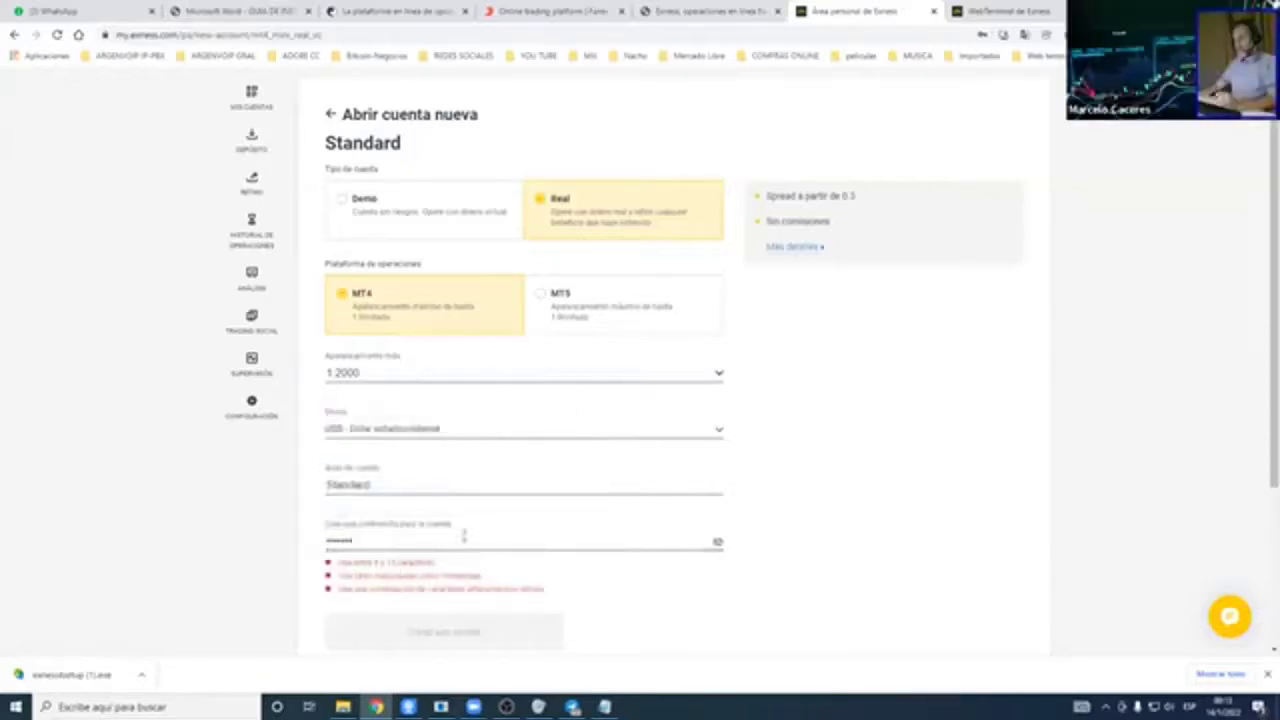
{"action": "left_click", "coordinate": [463, 537]}
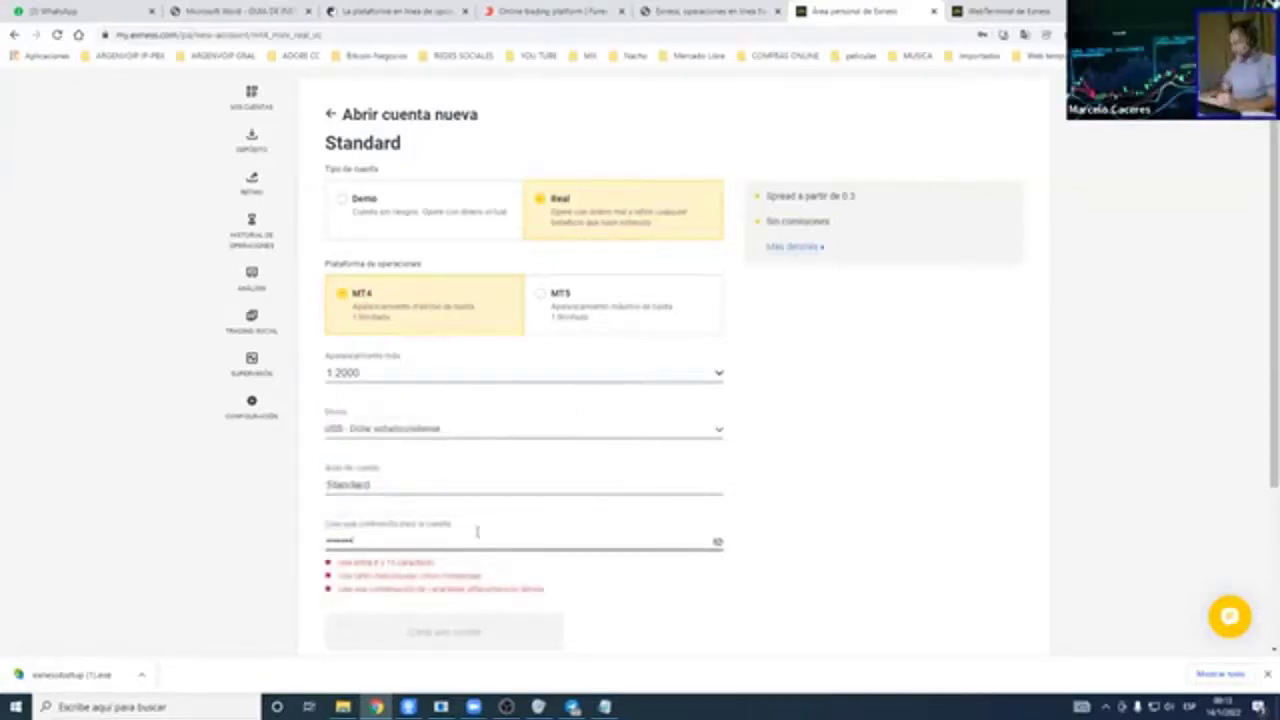
{"action": "type", "text": "12"}
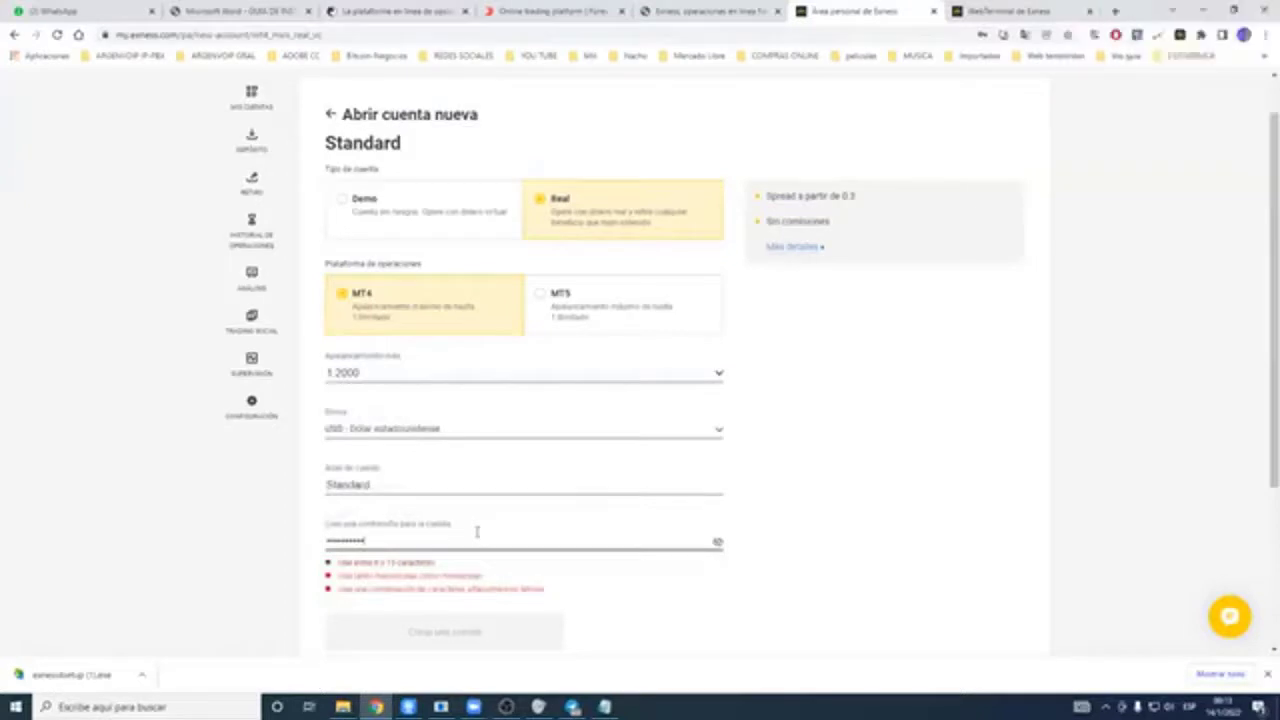
{"action": "key", "text": "ctrl+a"}
{"action": "key", "text": "BackSpace"}
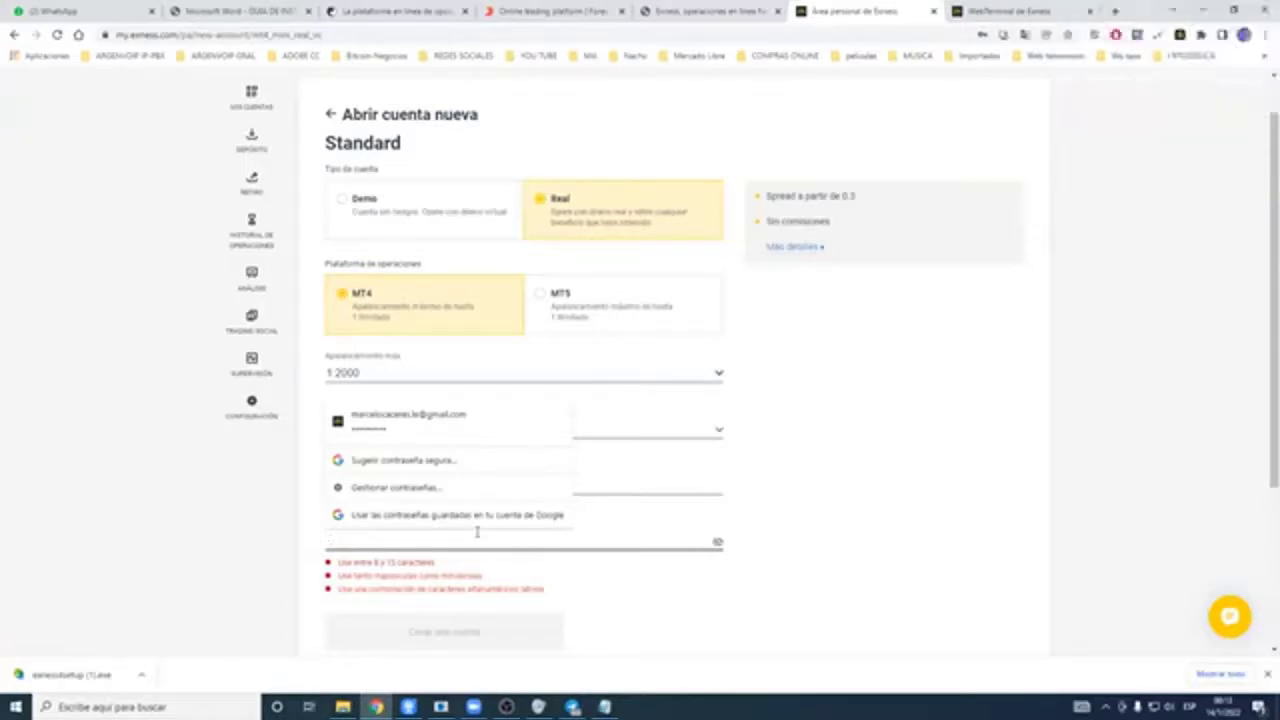
- Complete the new account form with an account password and the alias MDemo, and create the account
{"action": "type", "text": "••••••••••••"}
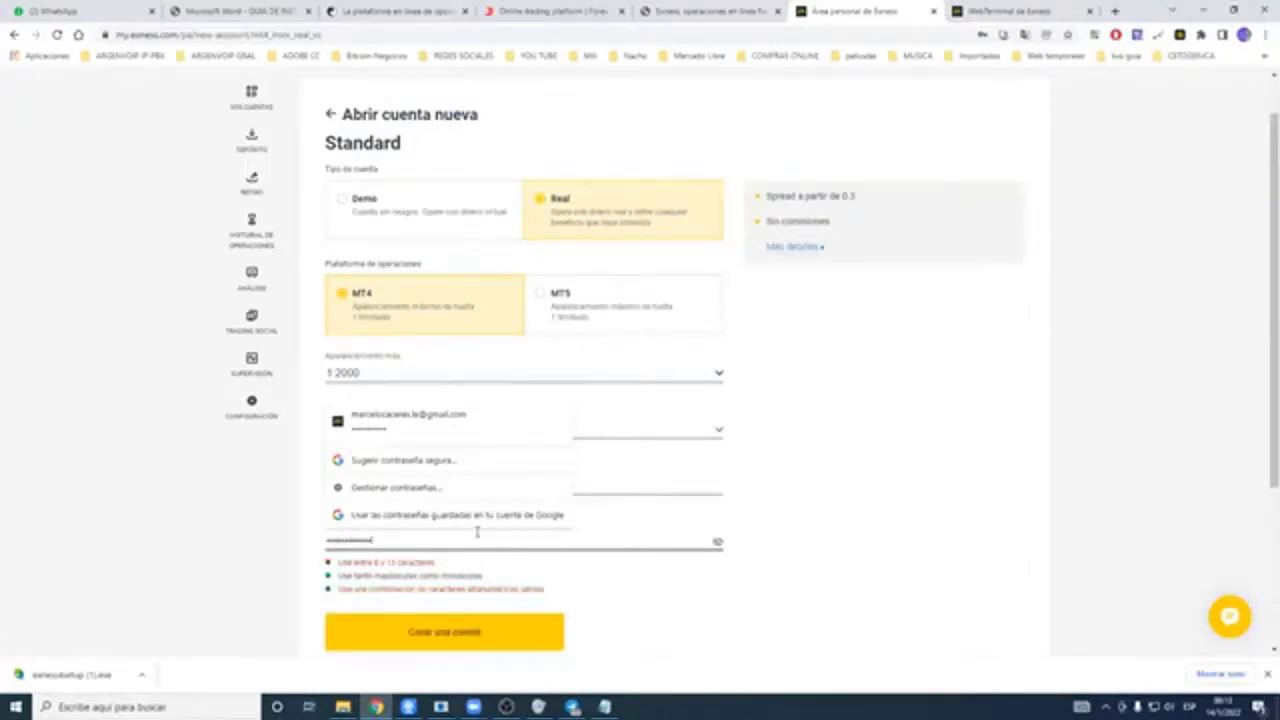
{"action": "left_click", "coordinate": [872, 530]}
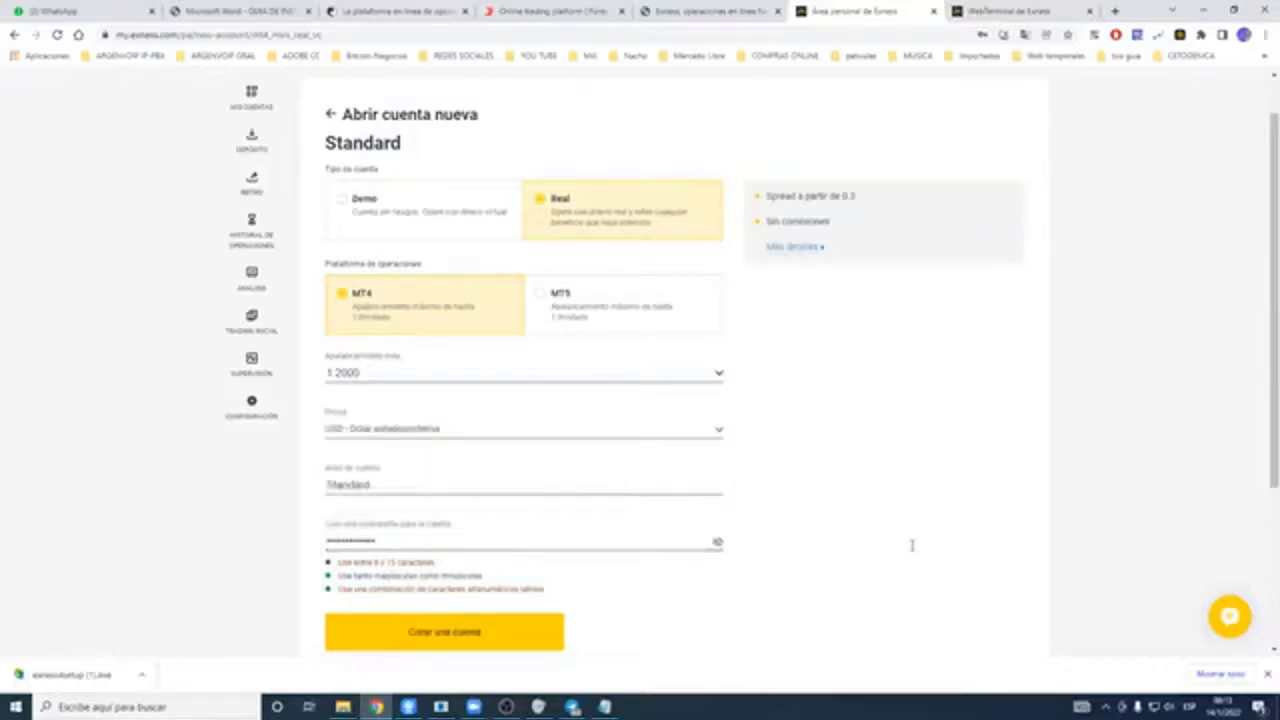
{"action": "left_click_drag", "start_coordinate": [389, 486], "coordinate": [314, 486]}
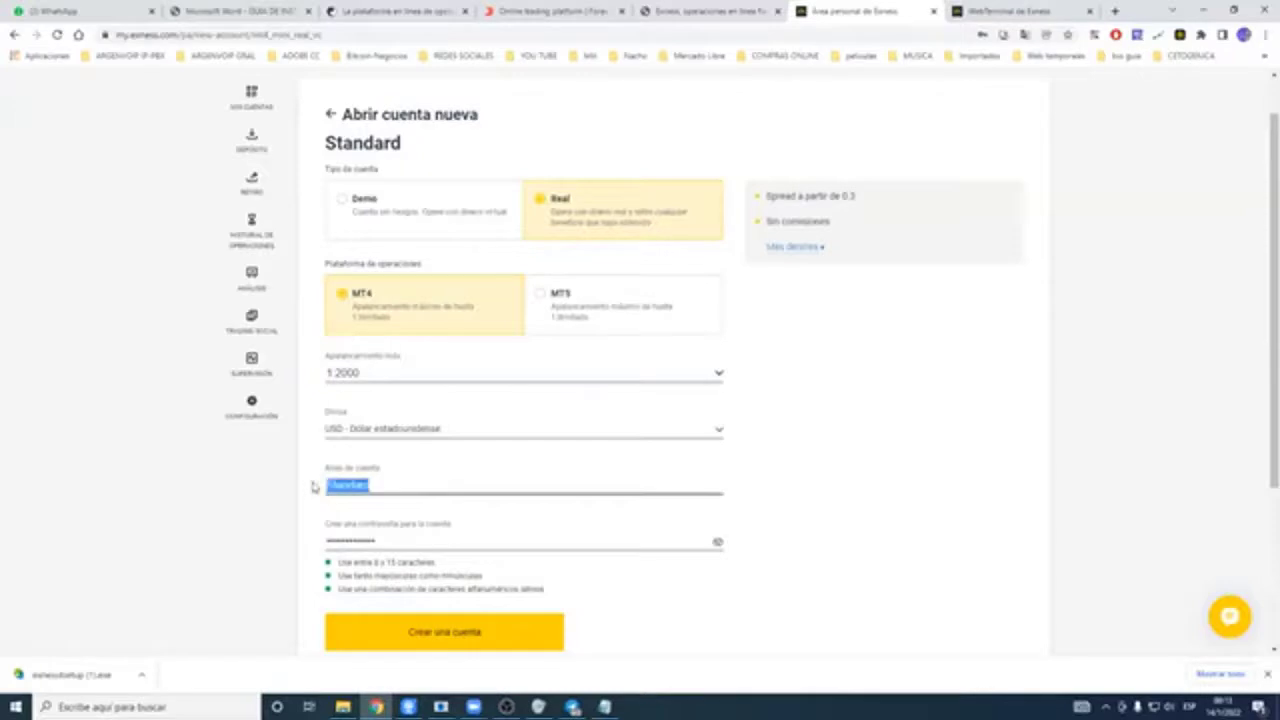
{"action": "type", "text": "MDemo"}
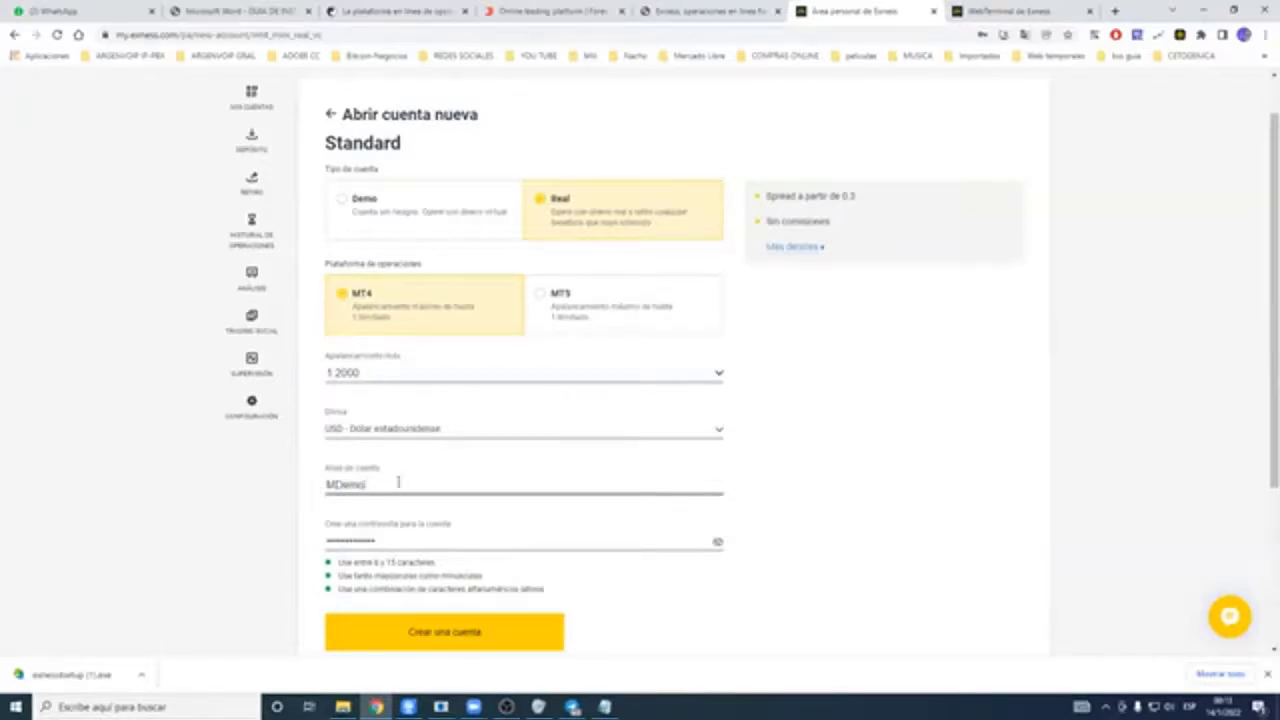
{"action": "scroll", "coordinate": [1257, 340], "scroll_direction": "down", "scroll_amount": 1}
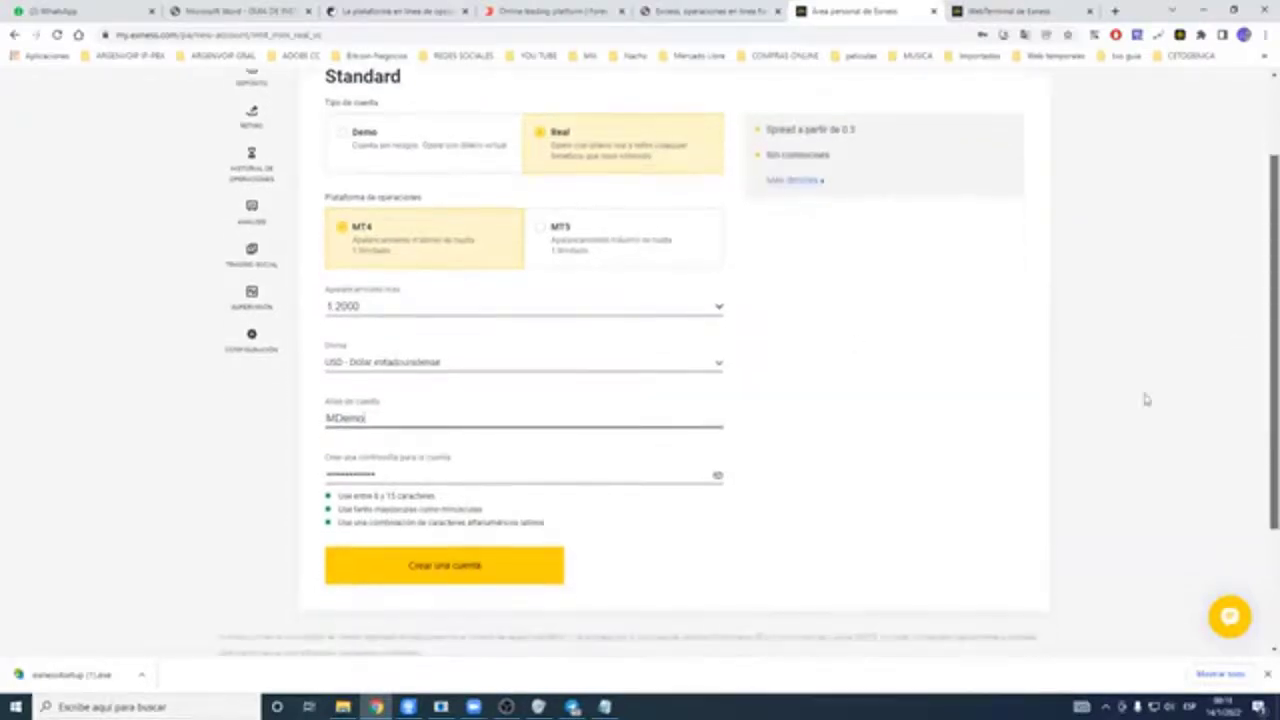
{"action": "left_click", "coordinate": [440, 570]}
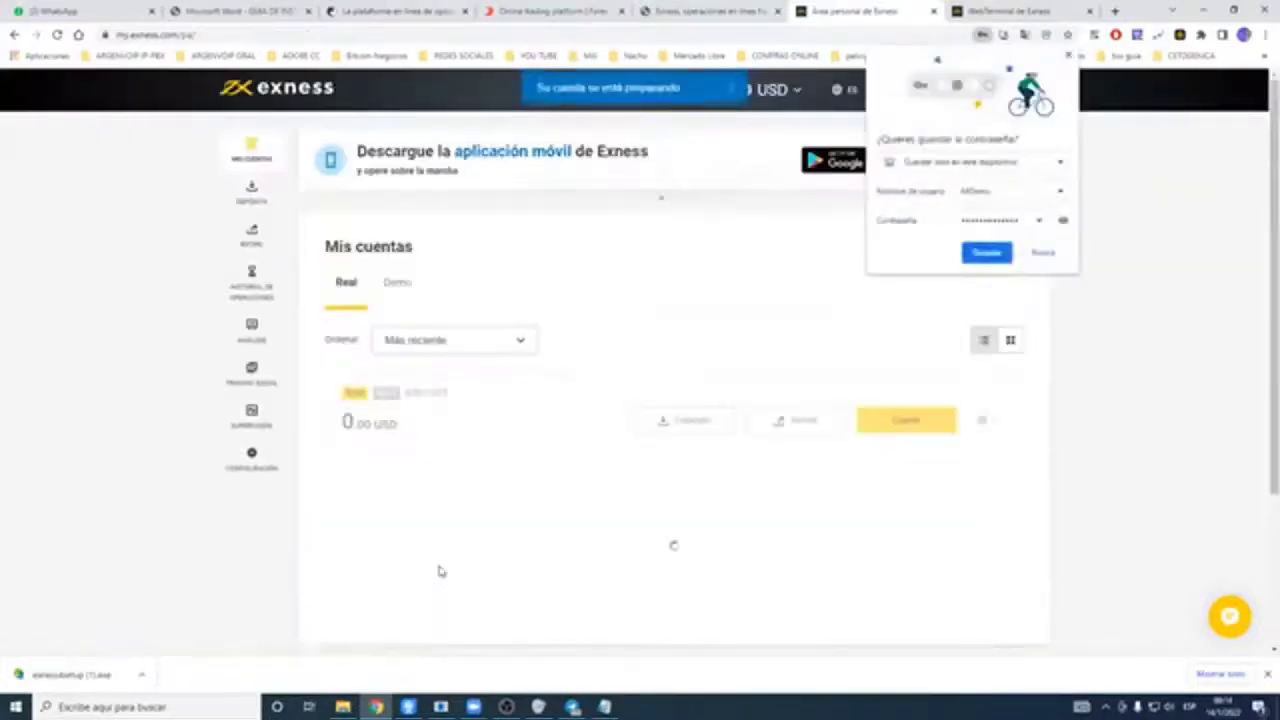
- Dismiss the browser's password-saving prompt and highlight the MDemo alias of the new MT4 account in the real account list
{"action": "scroll", "coordinate": [1257, 340], "scroll_direction": "down", "scroll_amount": 1}
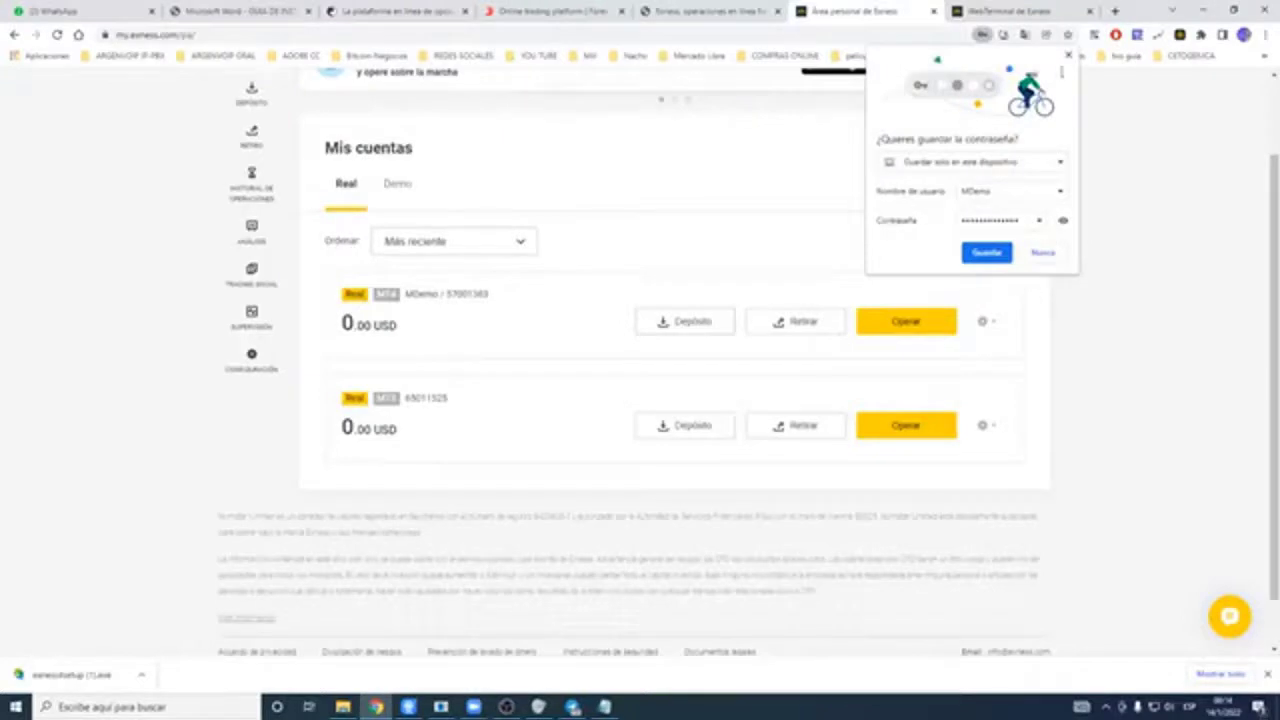
{"action": "left_click", "coordinate": [1067, 54]}
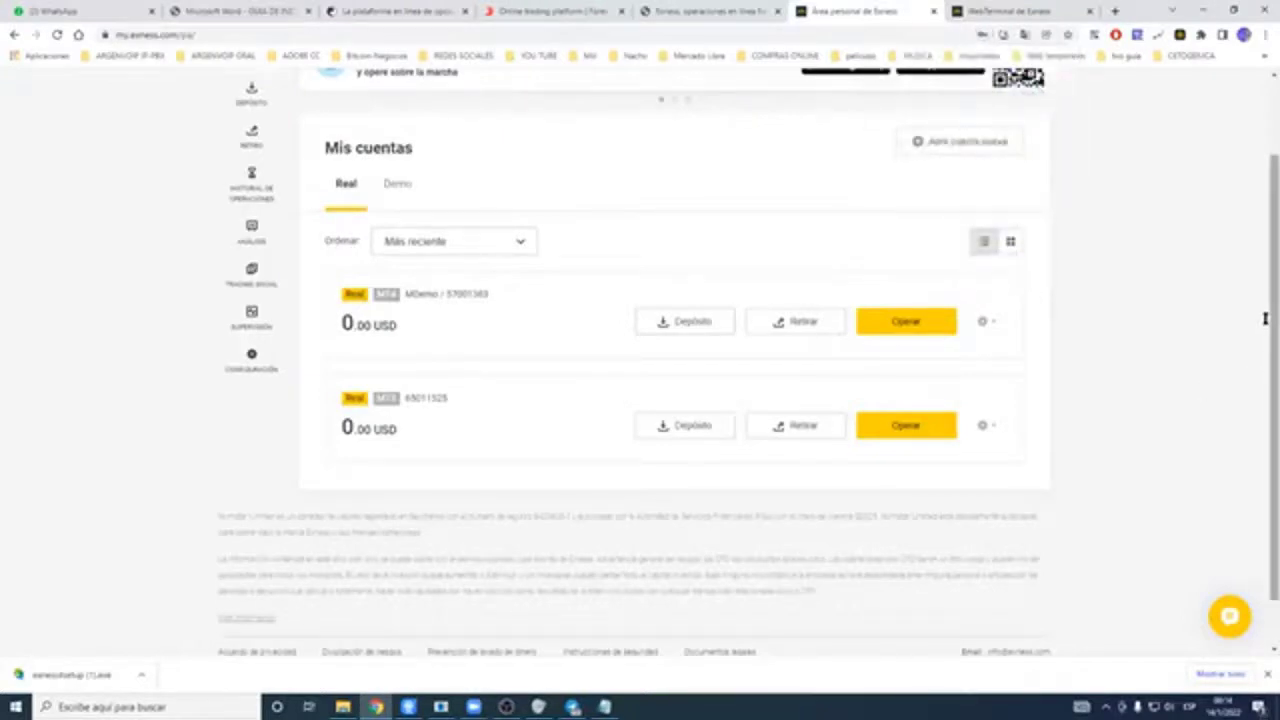
{"action": "scroll", "coordinate": [1265, 268], "scroll_direction": "up", "scroll_amount": 1}
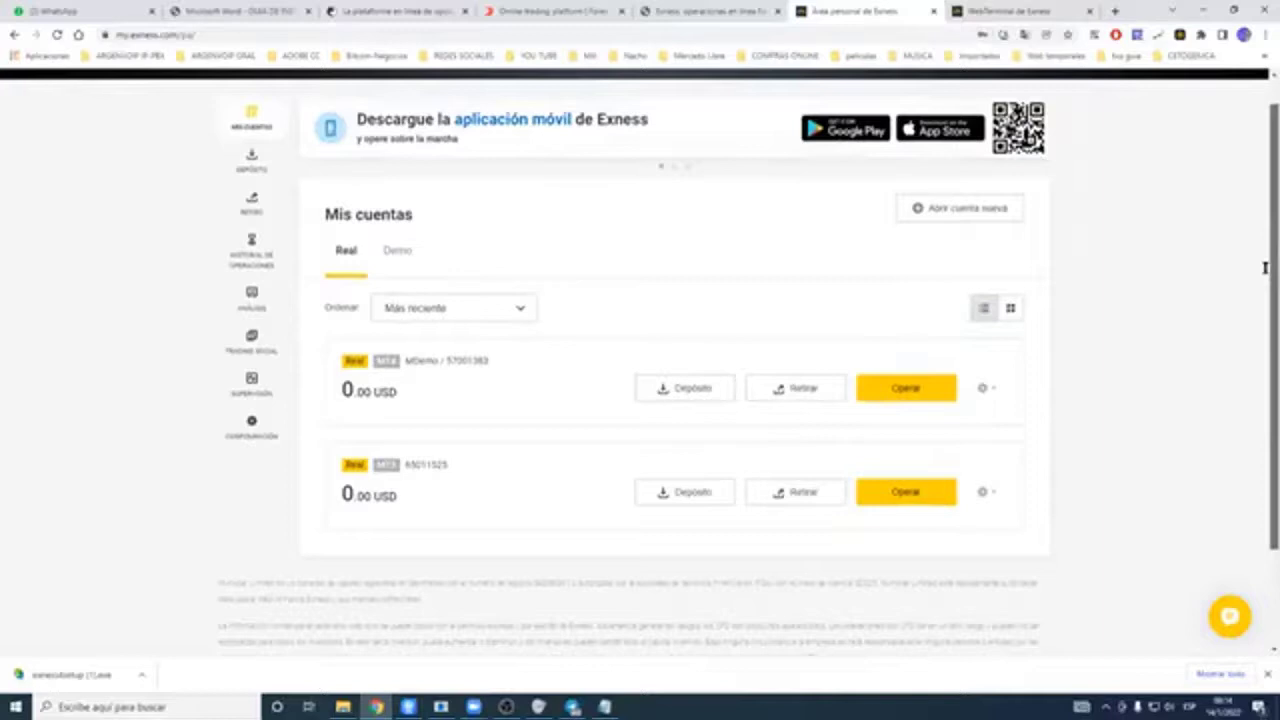
{"action": "double_click", "coordinate": [434, 363]}
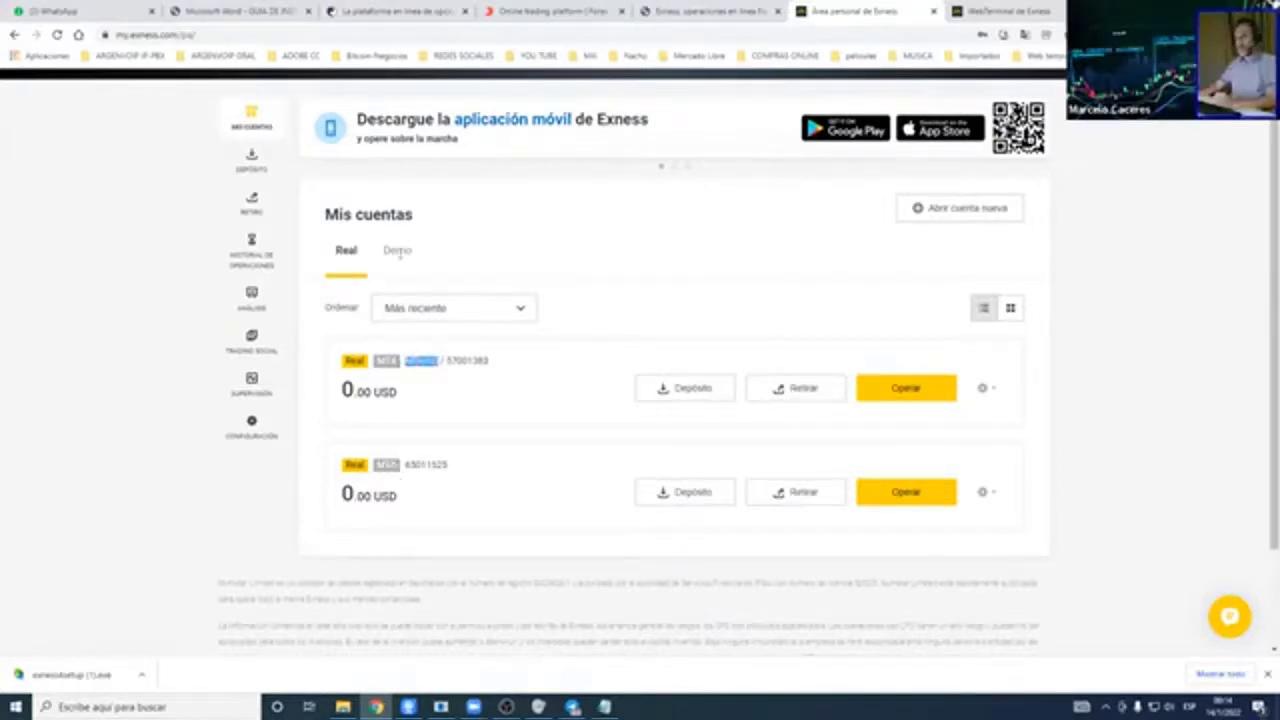
{"action": "left_click", "coordinate": [402, 366]}
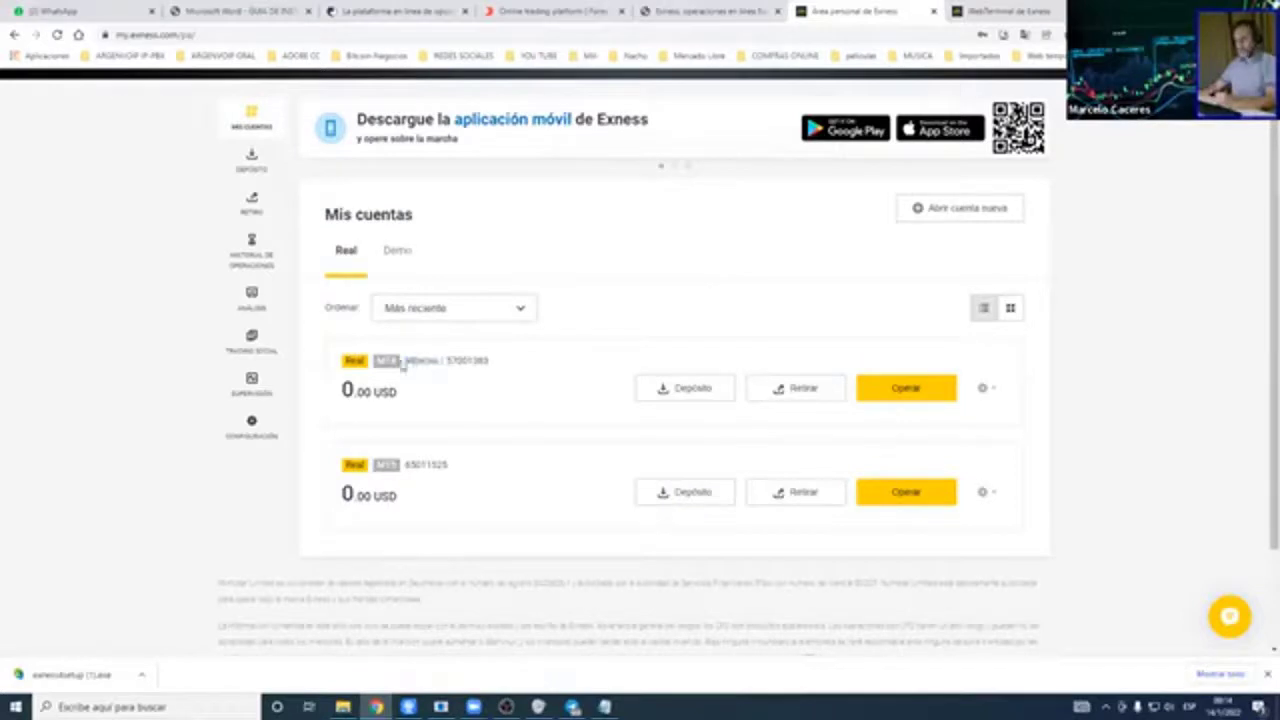
{"action": "double_click", "coordinate": [428, 364]}
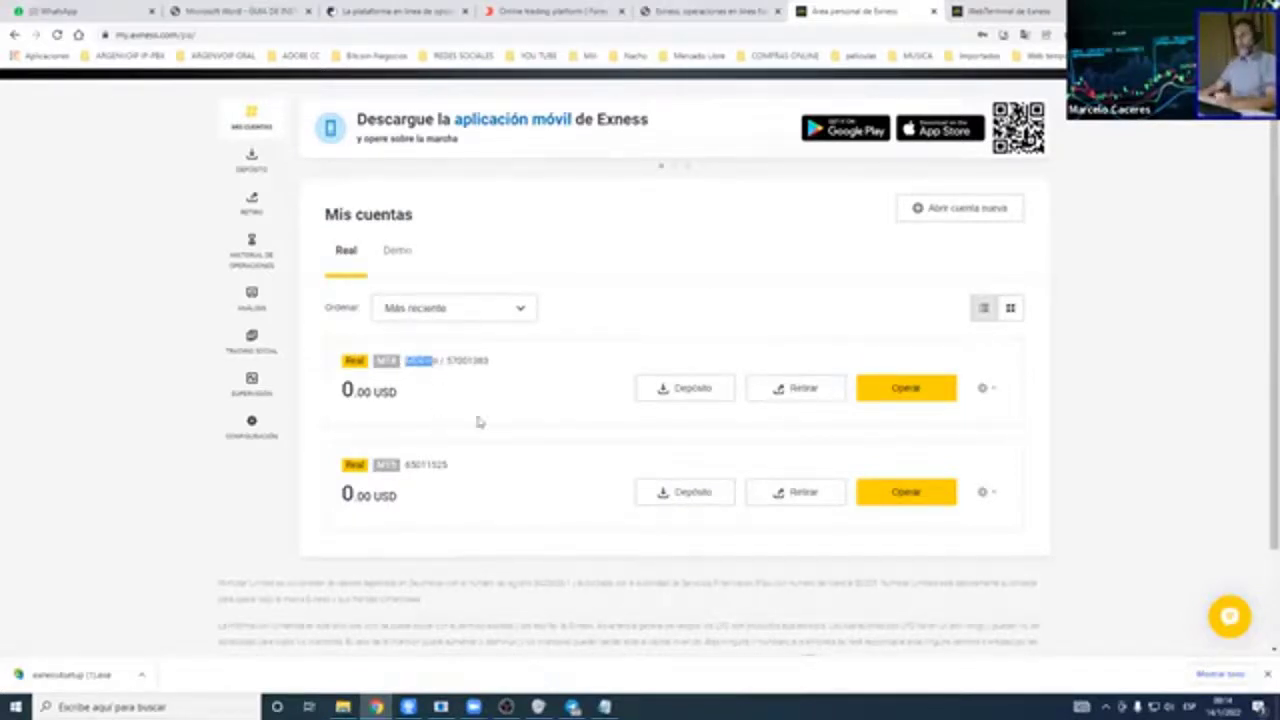
- Switch to File Explorer and delete the duplicate installer exness4setup (1).exe from the EM ejecutable folder
{"action": "left_click", "coordinate": [362, 700]}
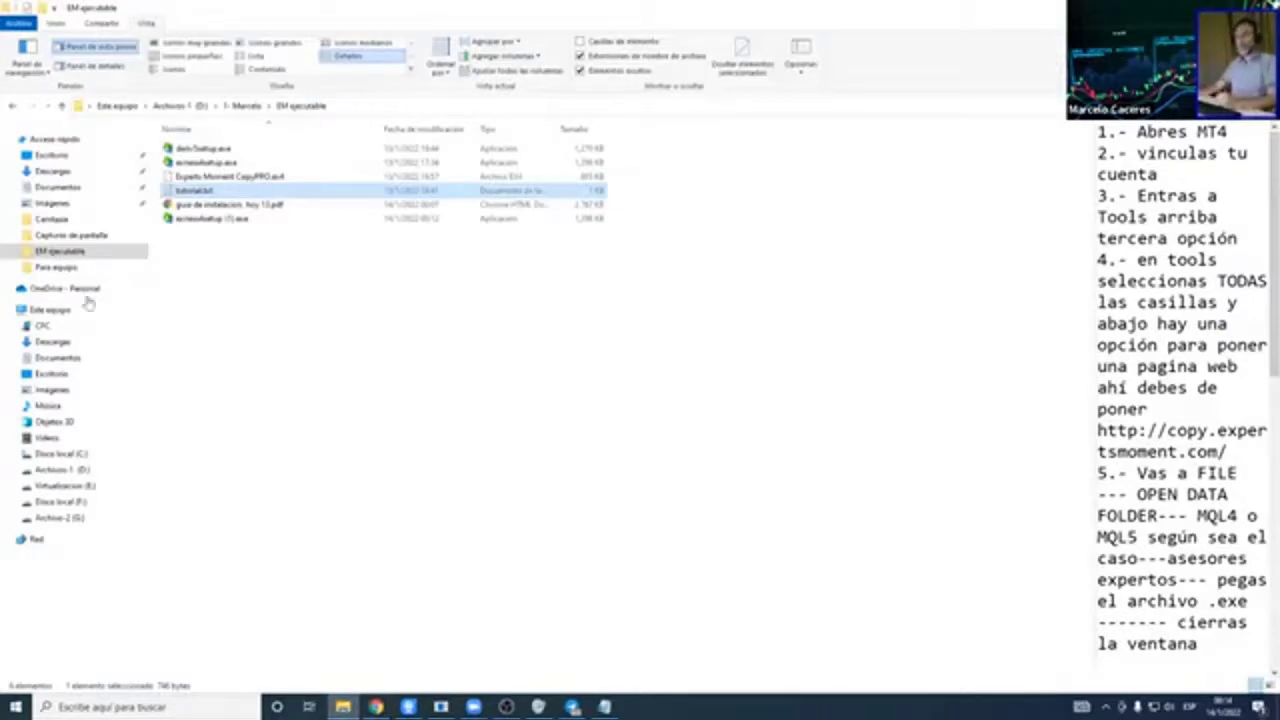
{"action": "left_click", "coordinate": [205, 224]}
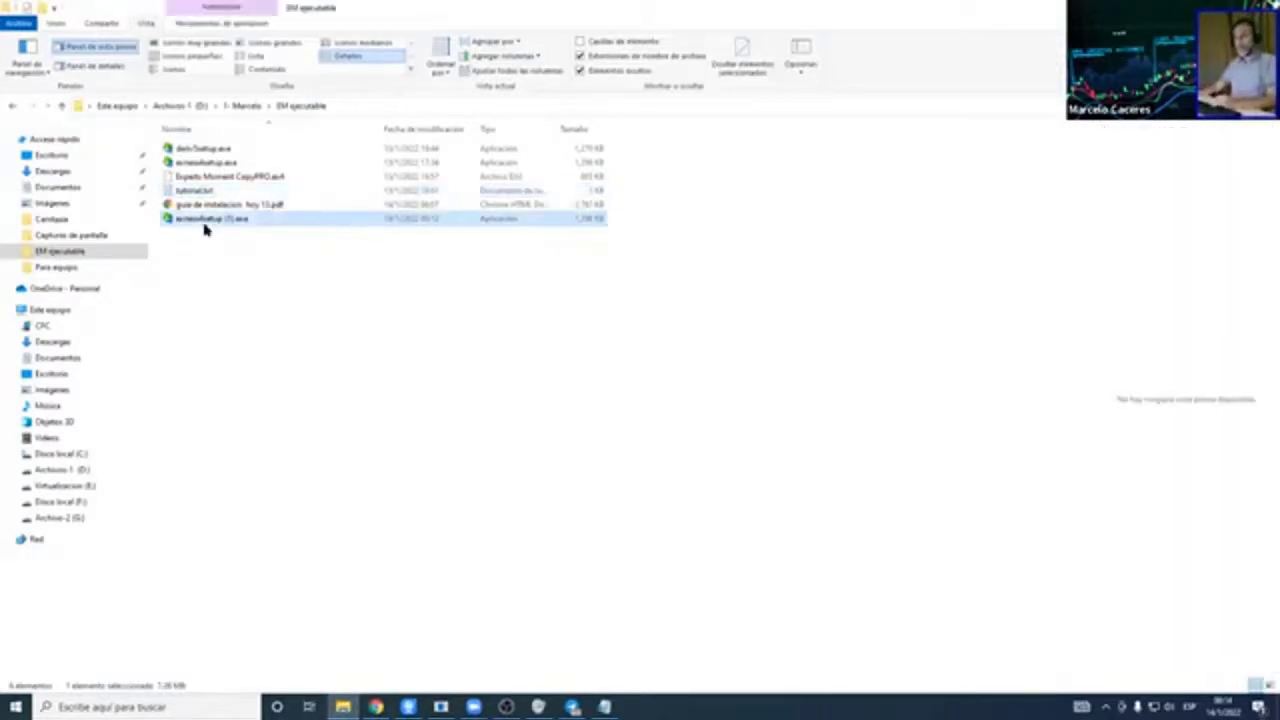
{"action": "left_click", "coordinate": [205, 162]}
{"action": "left_click", "coordinate": [213, 220]}
{"action": "key", "text": "Delete"}
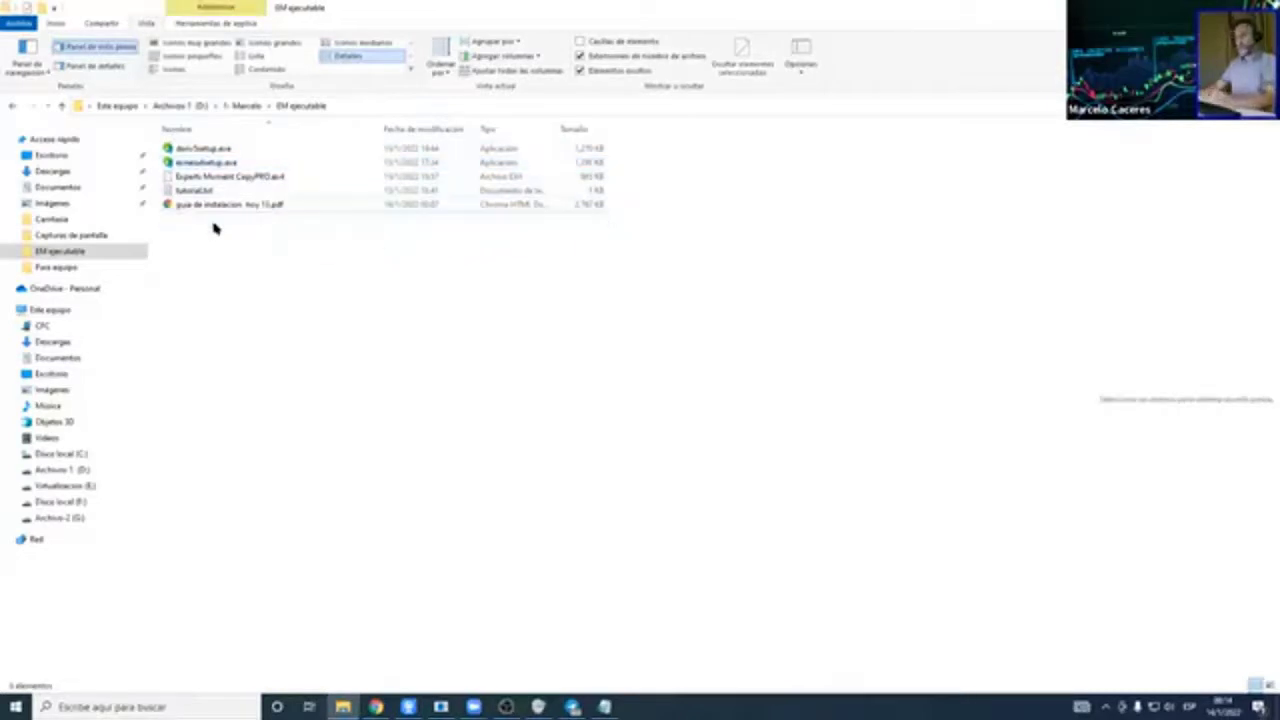
- Launch the exness4setup.exe installer and reposition its setup window over the folder
{"action": "left_click", "coordinate": [210, 166]}
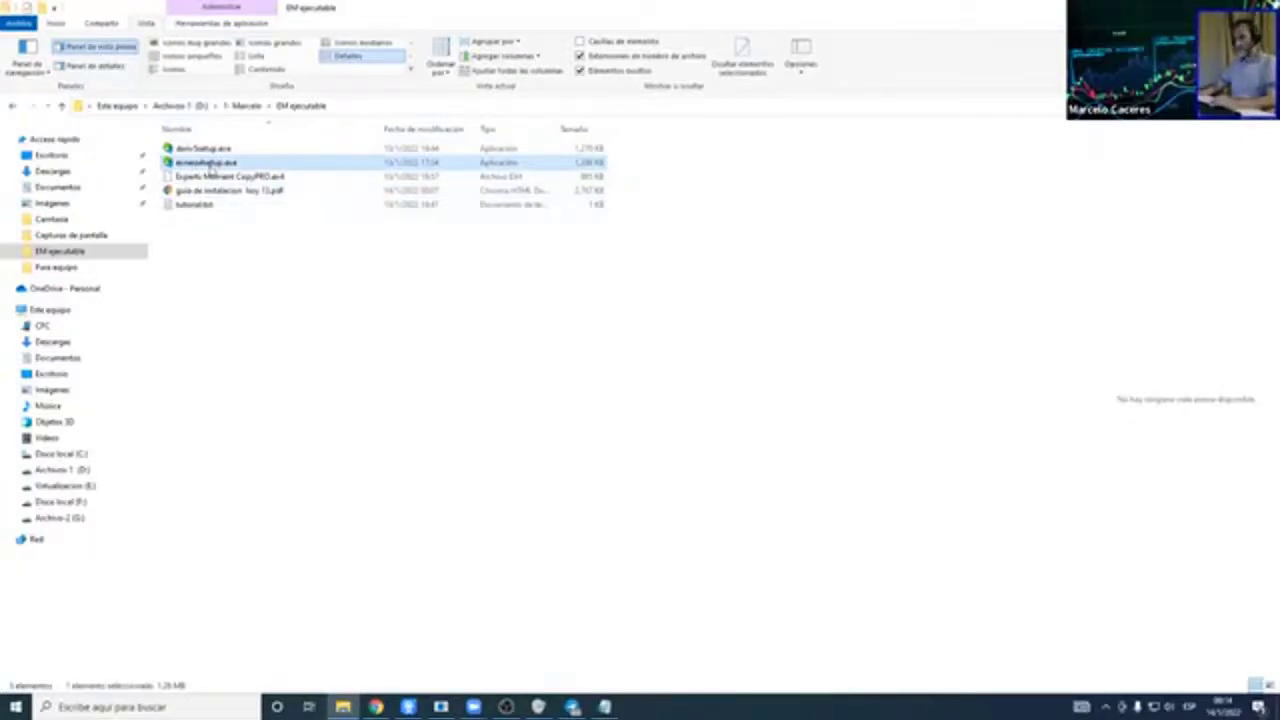
{"action": "double_click", "coordinate": [210, 166]}
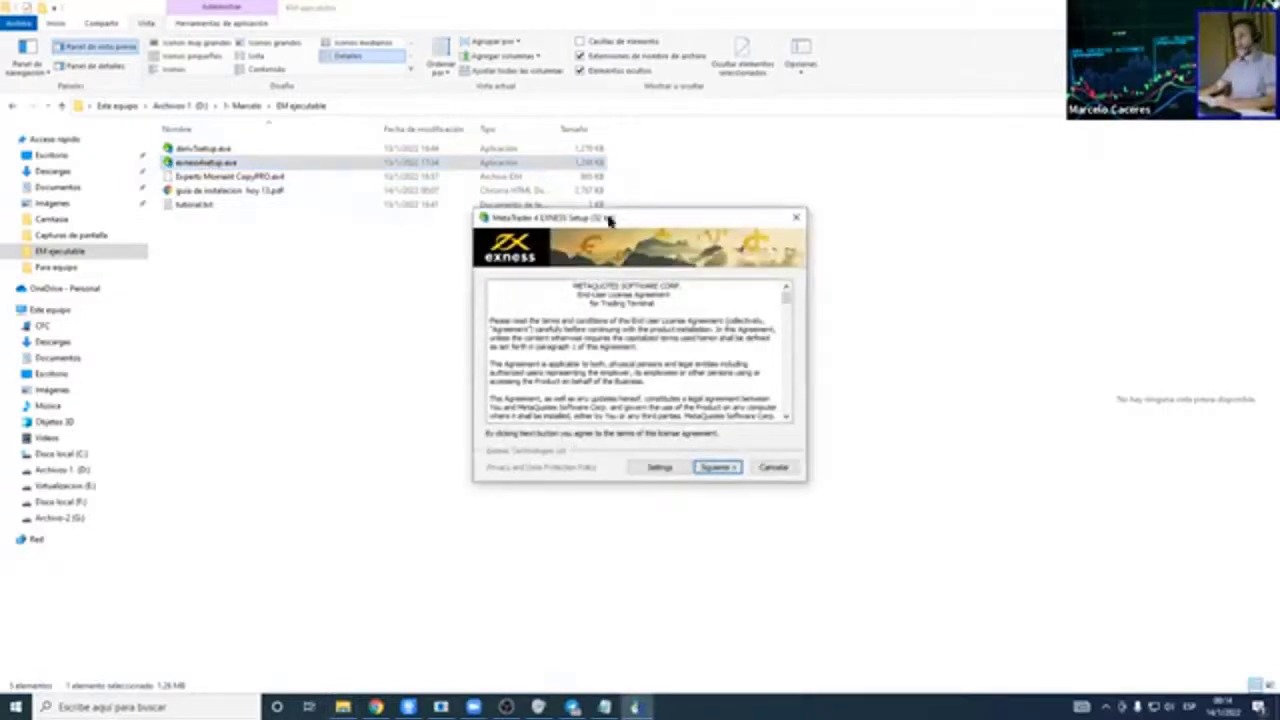
{"action": "left_click_drag", "start_coordinate": [608, 218], "coordinate": [578, 245]}
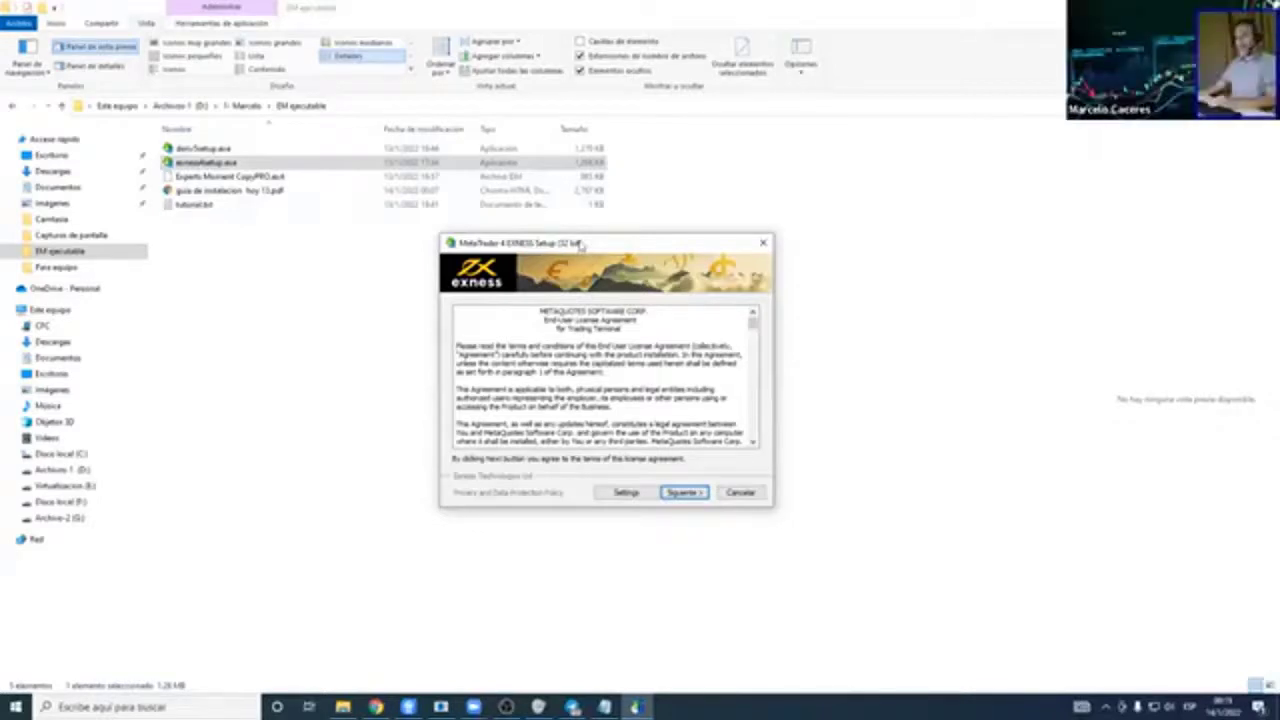
{"action": "left_click_drag", "start_coordinate": [578, 245], "coordinate": [584, 232]}
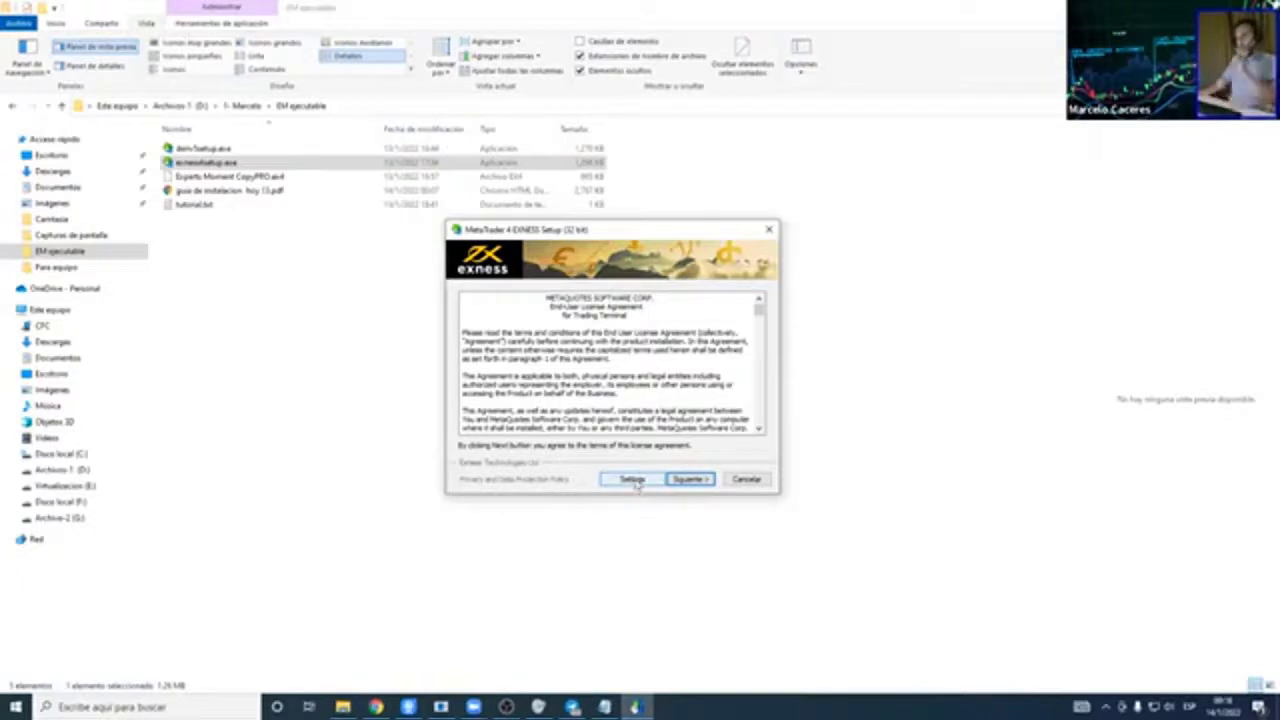
- In the installer settings, create a folder named MT4_Exness on drive C: and choose it as the installation folder
{"action": "left_click", "coordinate": [632, 480]}
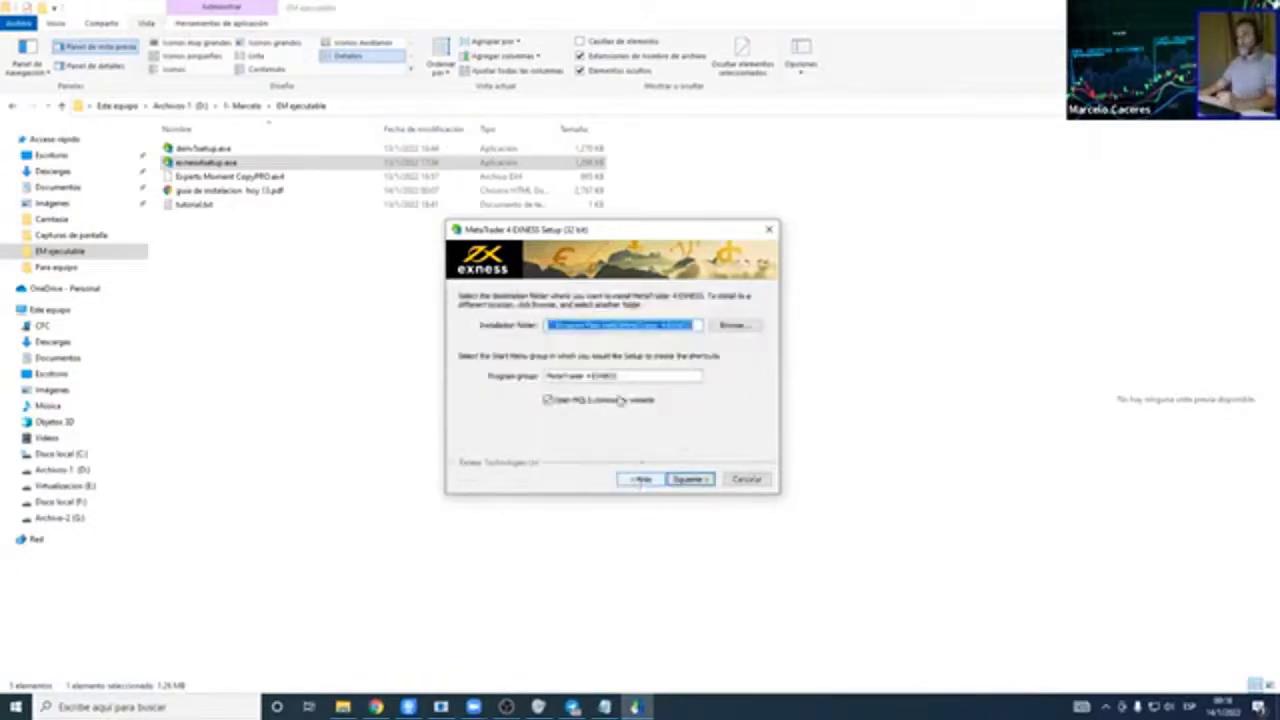
{"action": "left_click", "coordinate": [560, 326]}
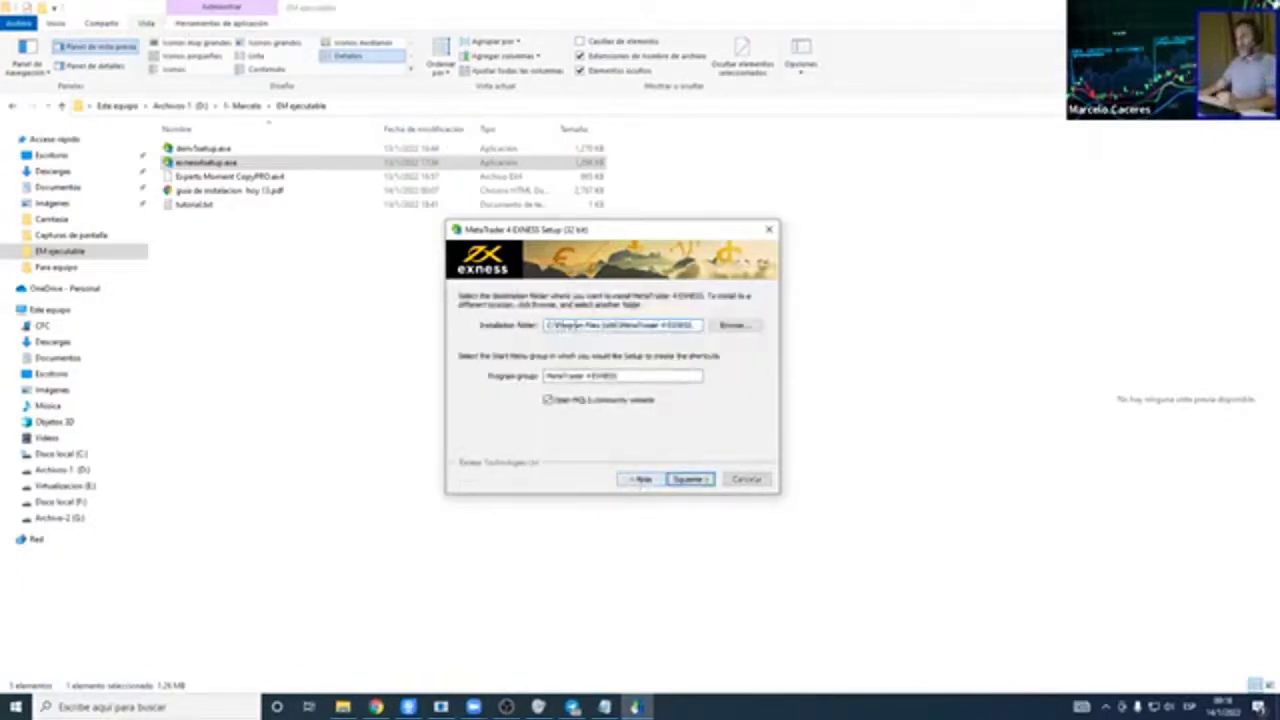
{"action": "left_click_drag", "start_coordinate": [688, 326], "coordinate": [246, 371]}
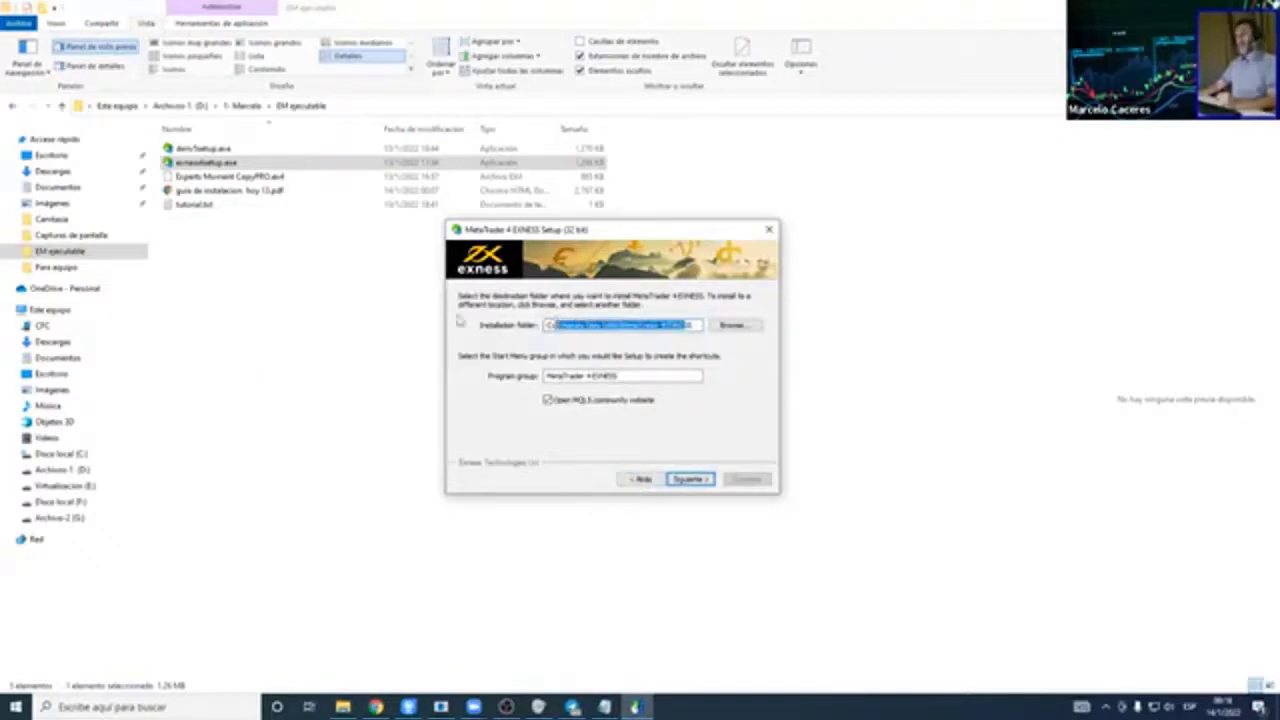
{"action": "left_click", "coordinate": [733, 327]}
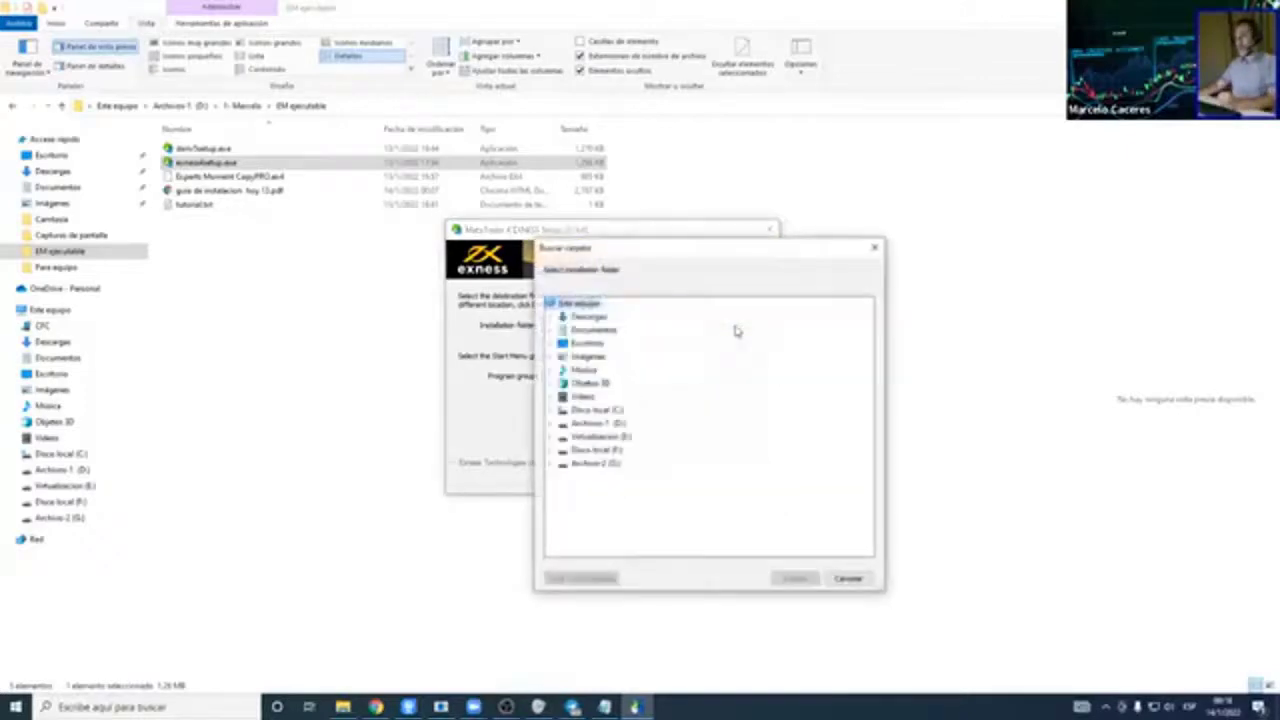
{"action": "double_click", "coordinate": [596, 410]}
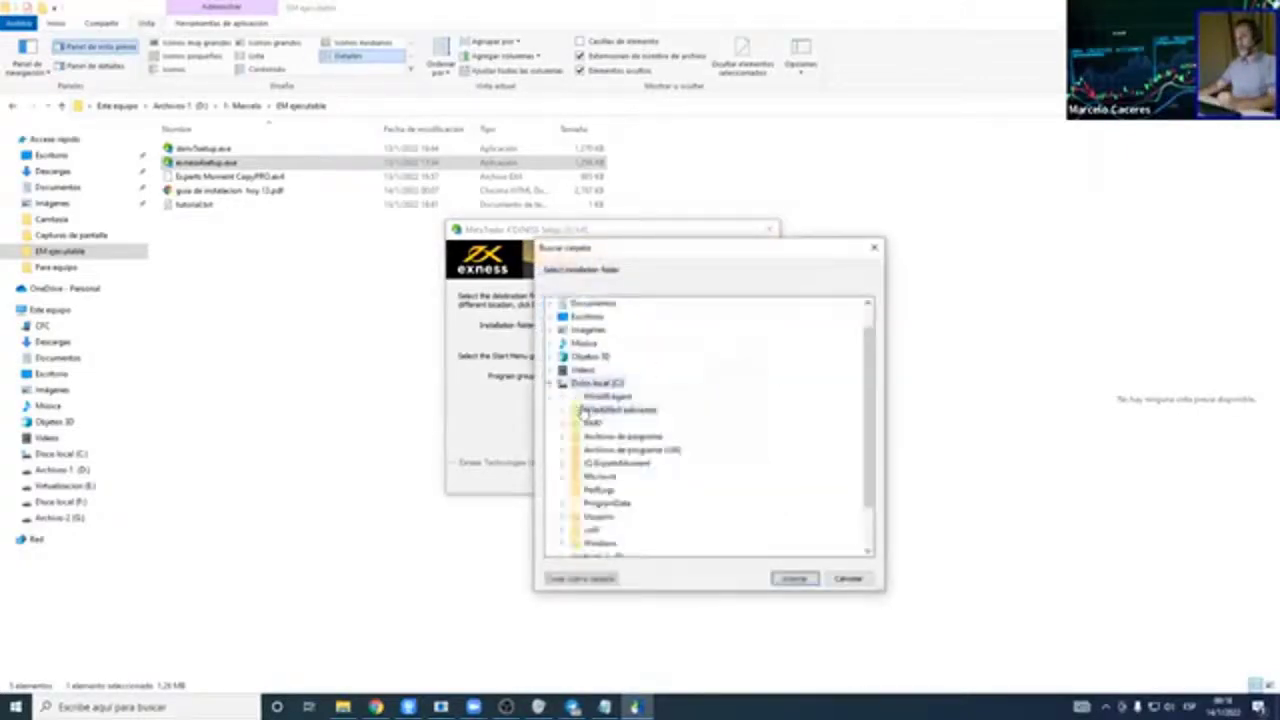
{"action": "left_click", "coordinate": [586, 578]}
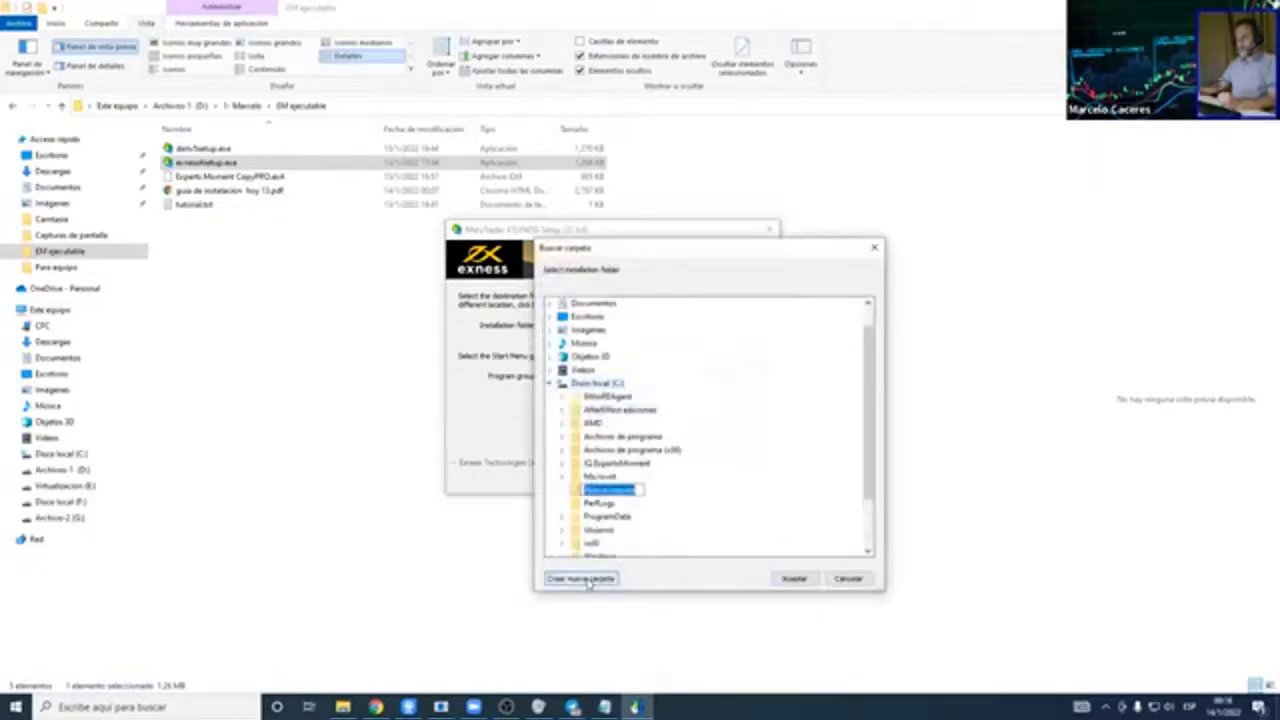
{"action": "type", "text": "MT5"}
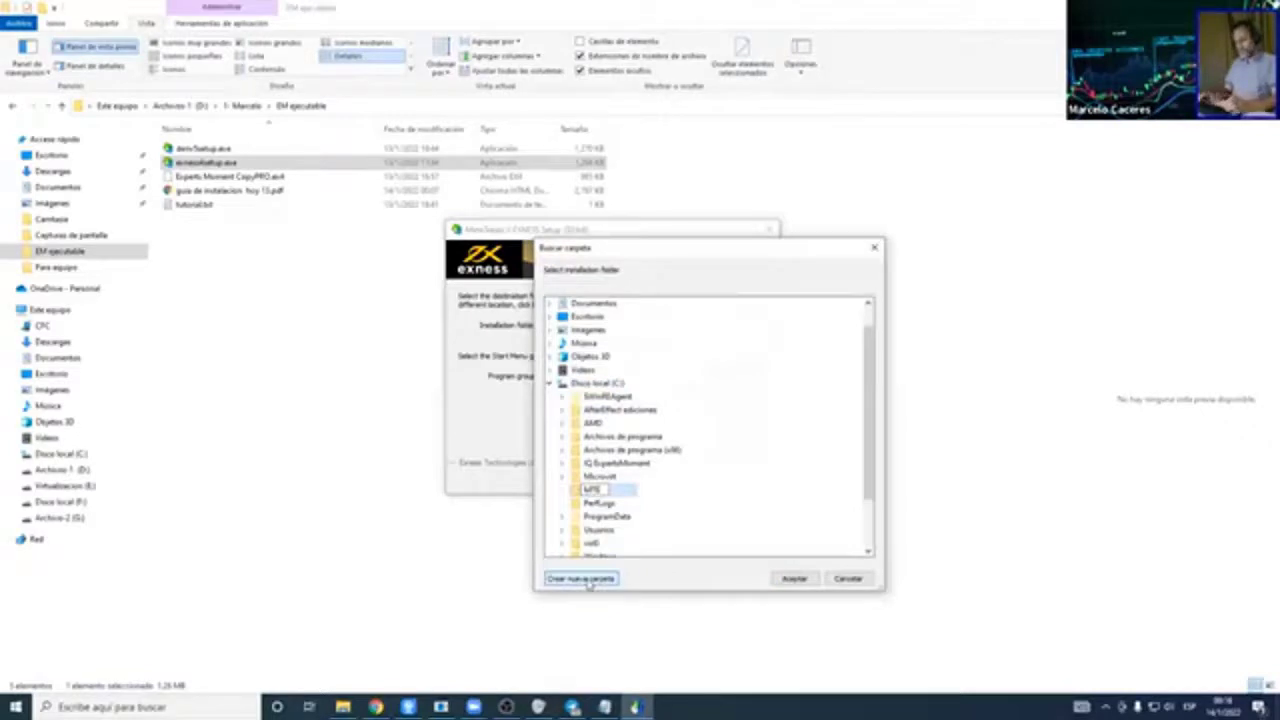
{"action": "type", "text": "_EXness"}
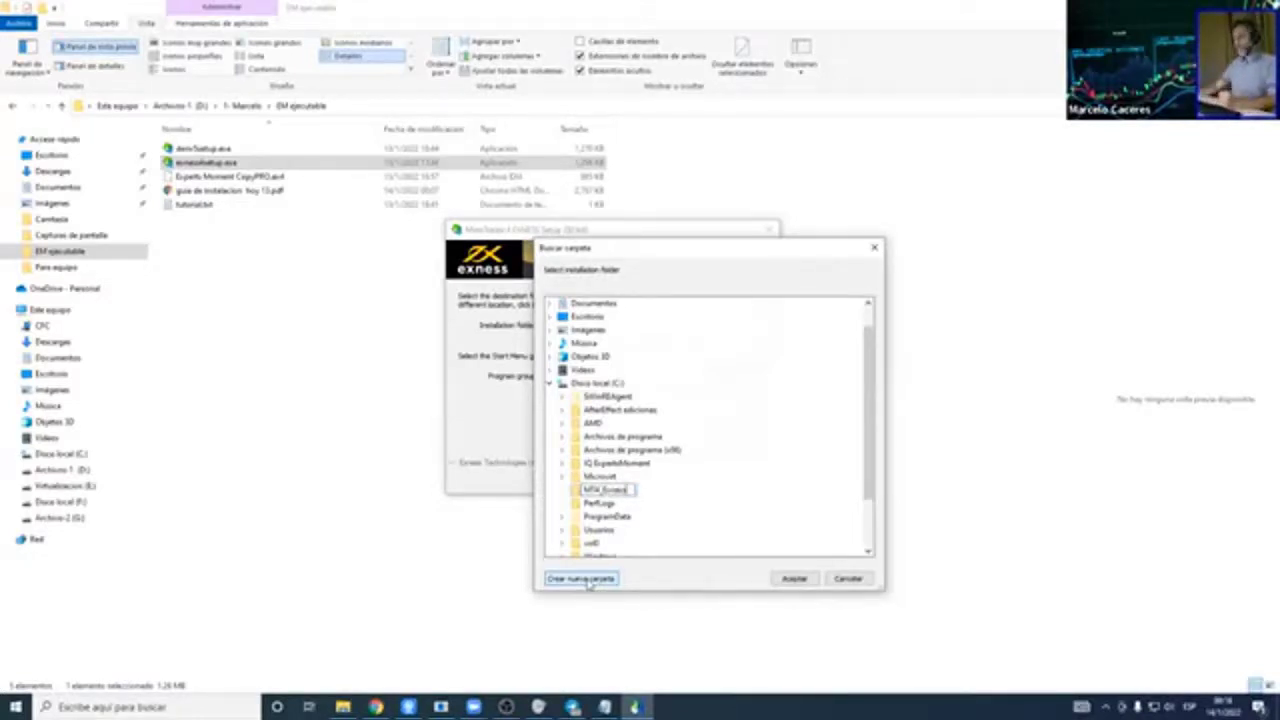
{"action": "key", "text": "Return"}
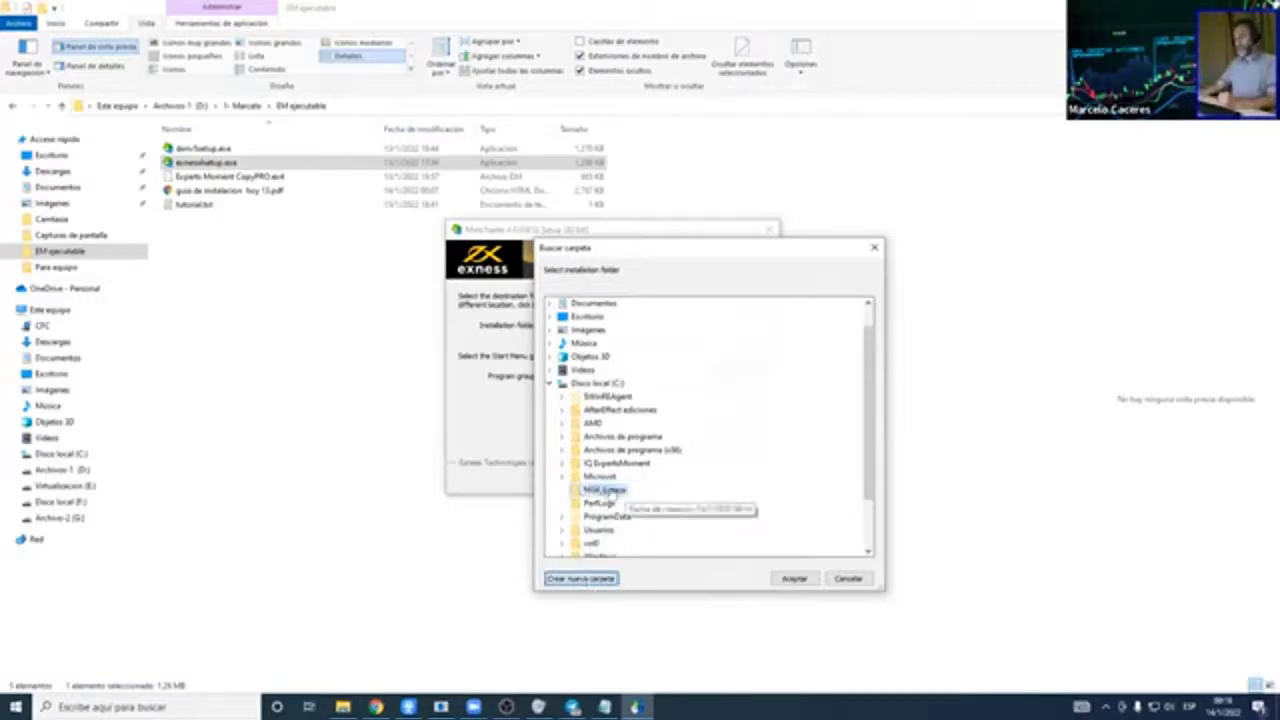
{"action": "left_click", "coordinate": [794, 578]}
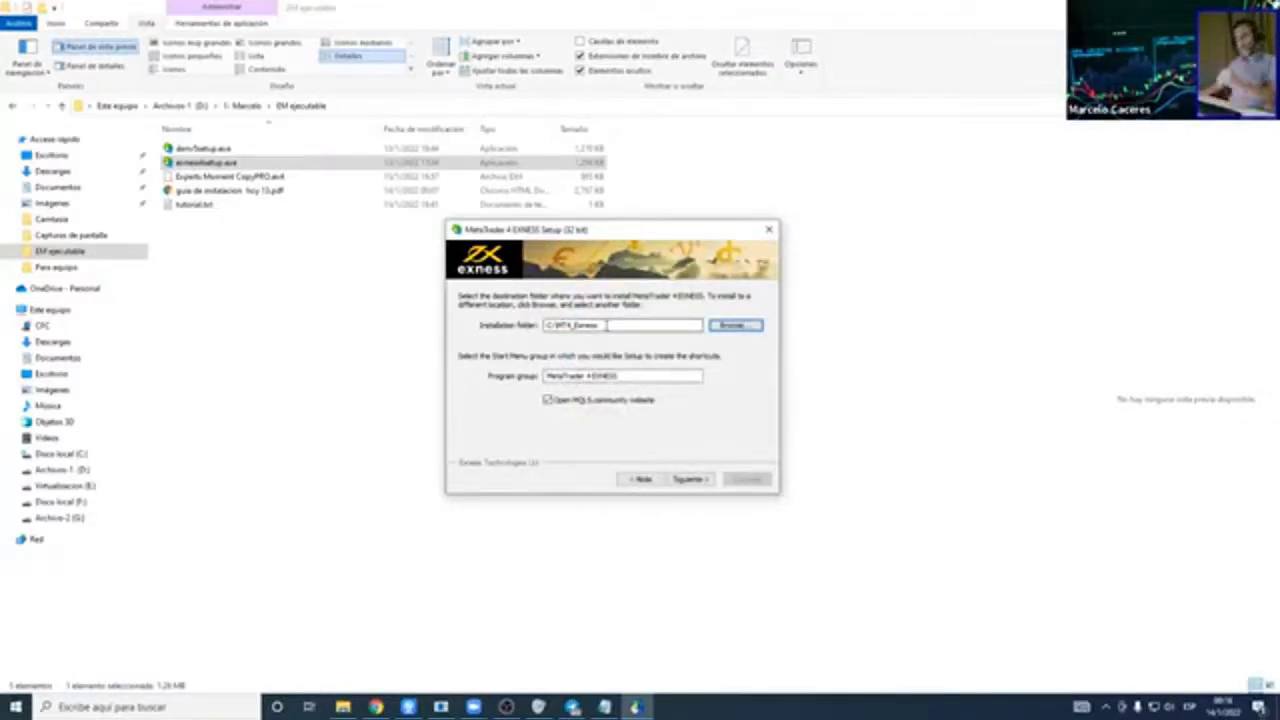
- Turn off opening the MQL5 community website, install MetaTrader 4 EXNESS, and finish the setup
{"action": "left_click", "coordinate": [630, 403]}
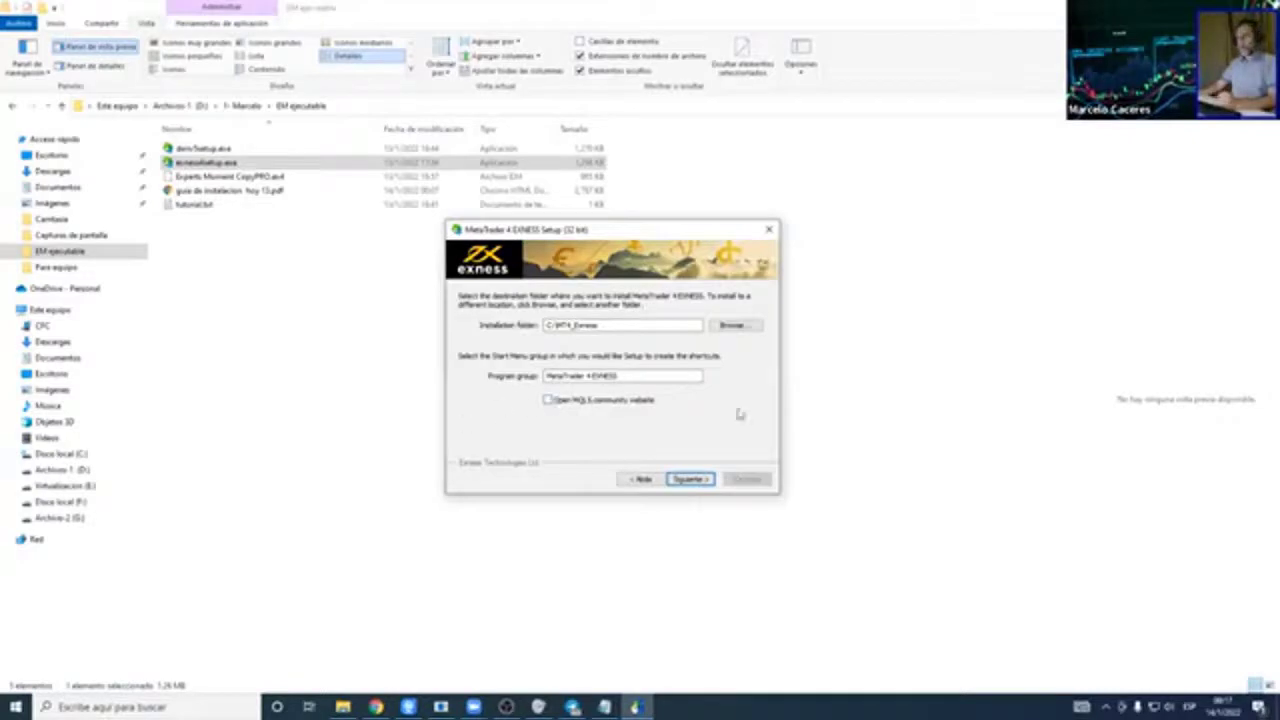
{"action": "left_click", "coordinate": [691, 479]}
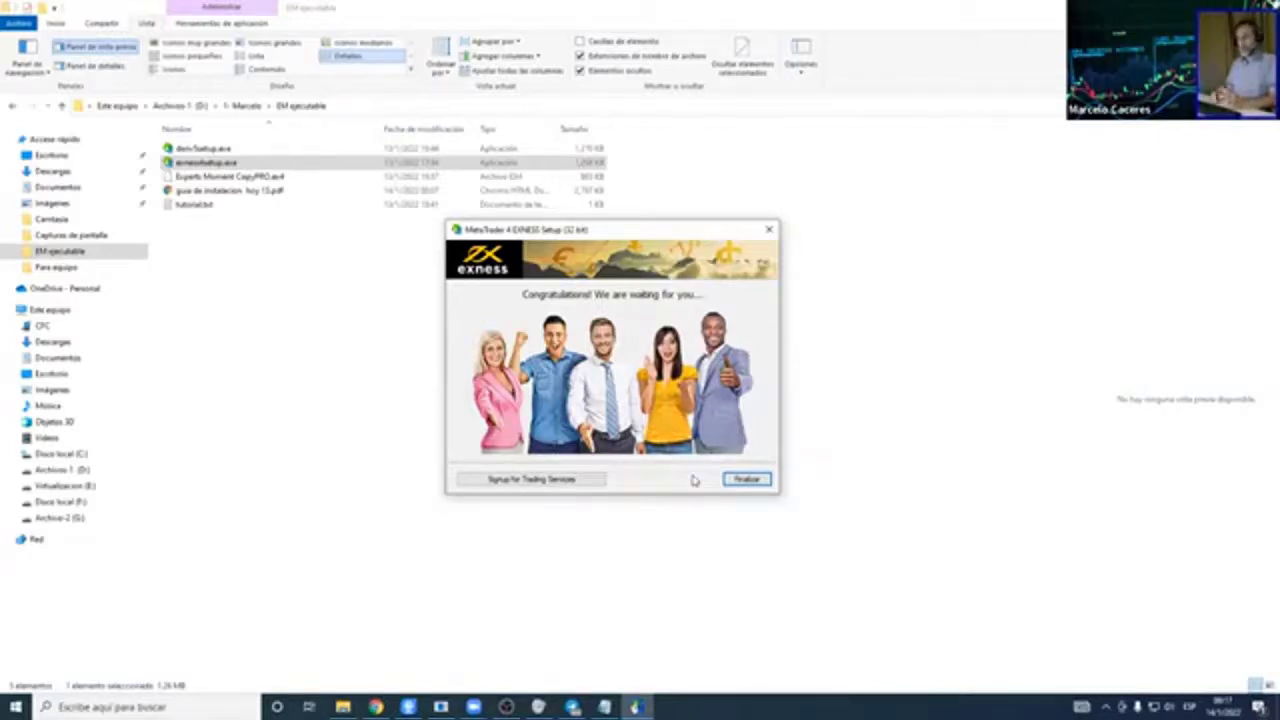
{"action": "left_click", "coordinate": [750, 479]}
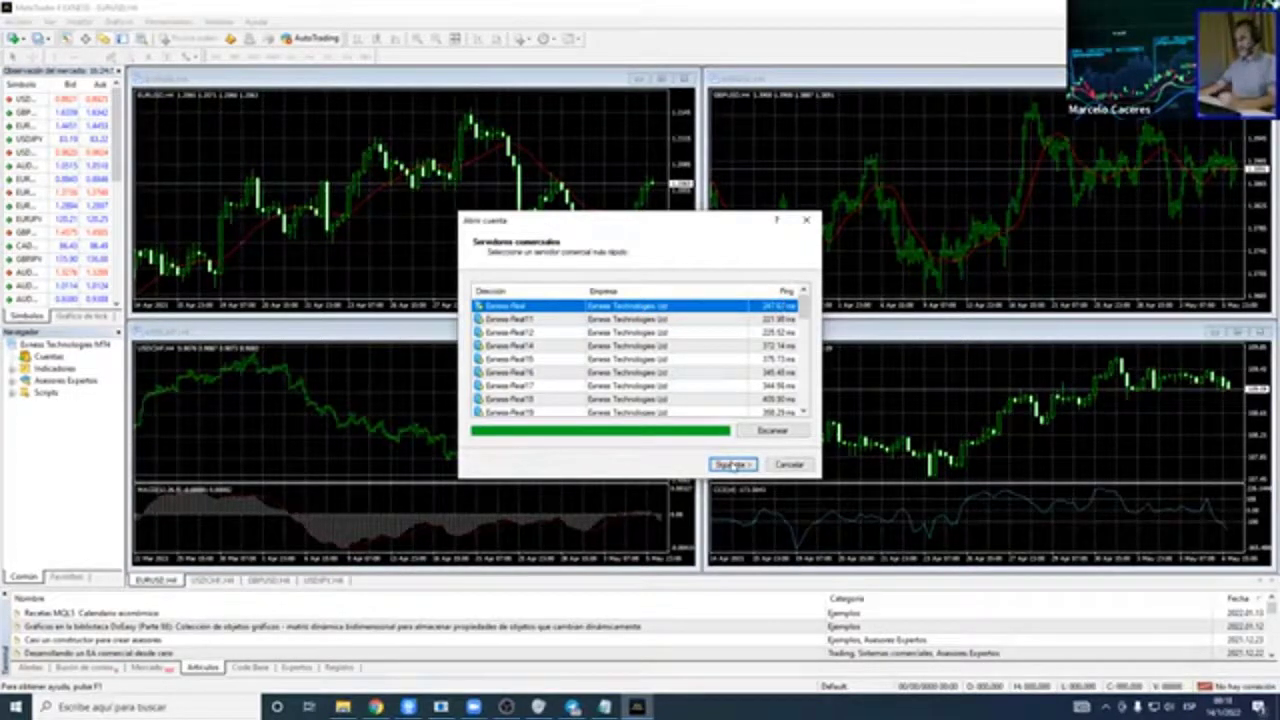
- Accept the Exness-Real server in MetaTrader 4 and choose to use an existing trading account
{"action": "left_click", "coordinate": [731, 465]}
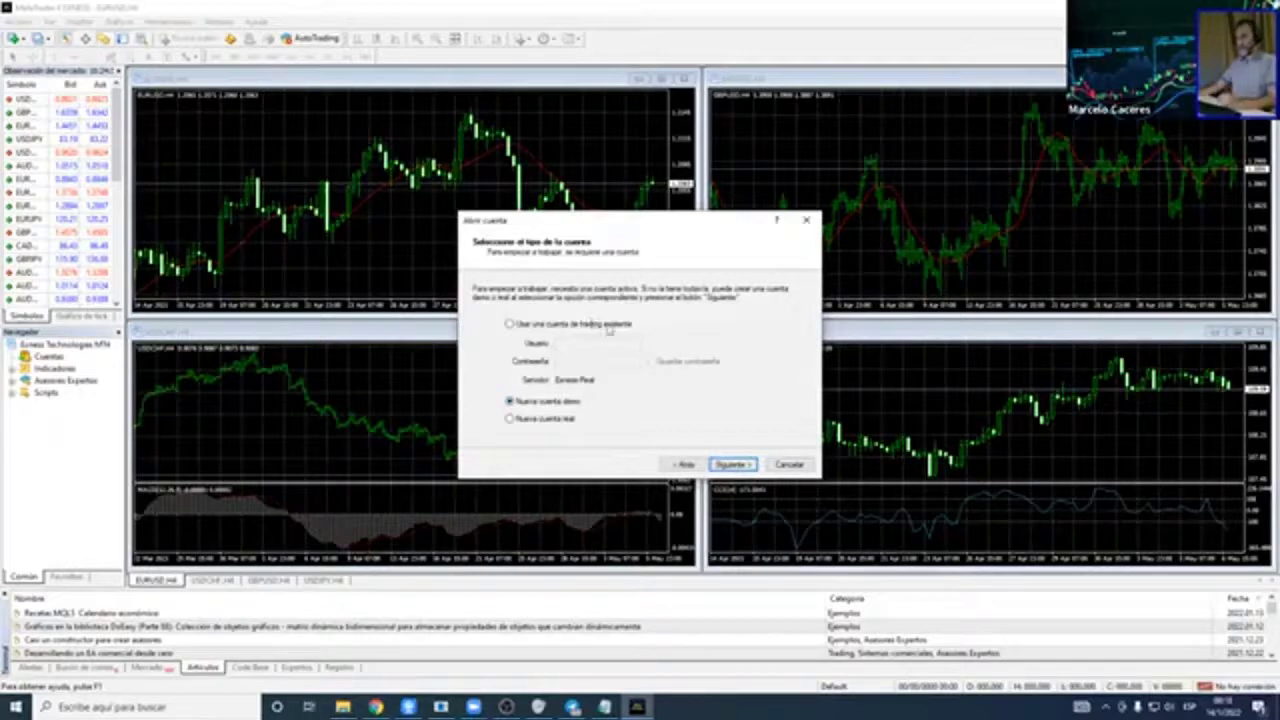
{"action": "left_click", "coordinate": [510, 325]}
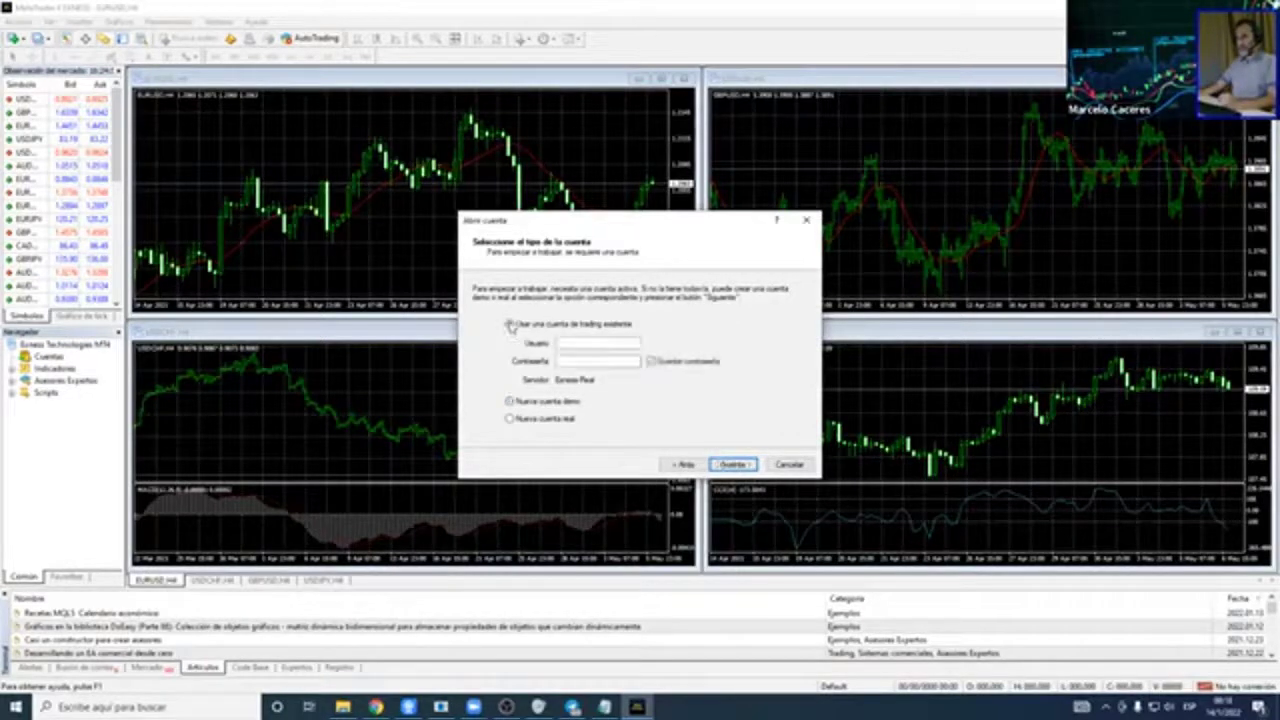
- Copy the real MT4 account's number from the Exness personal area in Chrome and enter it as the user in MetaTrader 4's existing-account form
{"action": "left_click", "coordinate": [375, 707]}
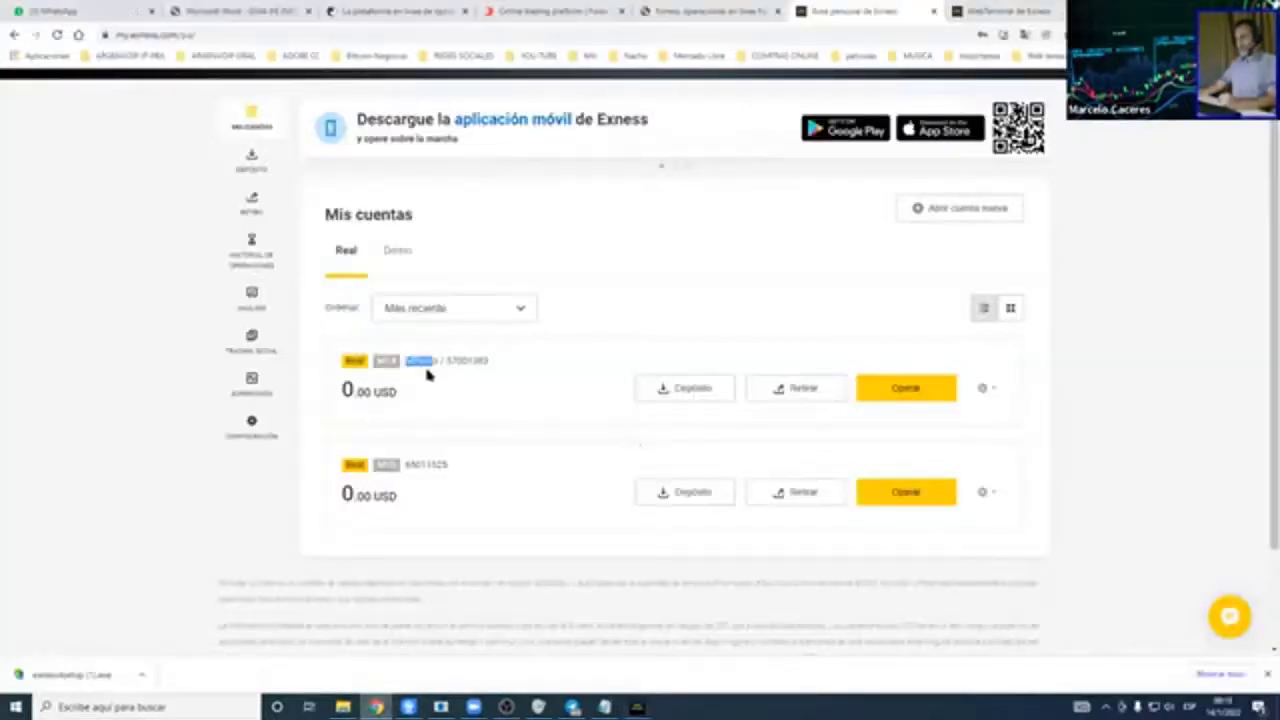
{"action": "left_click_drag", "start_coordinate": [489, 362], "coordinate": [447, 361]}
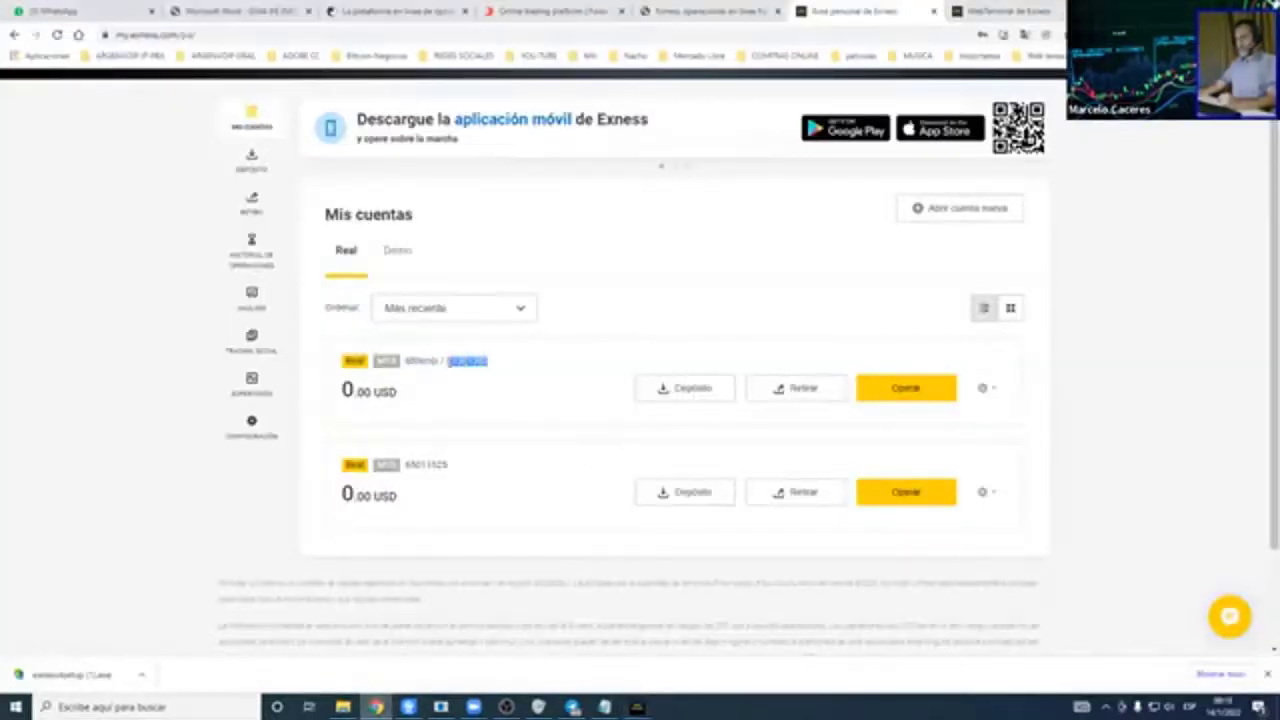
{"action": "right_click", "coordinate": [470, 363]}
{"action": "left_click", "coordinate": [503, 373]}
{"action": "left_click", "coordinate": [636, 707]}
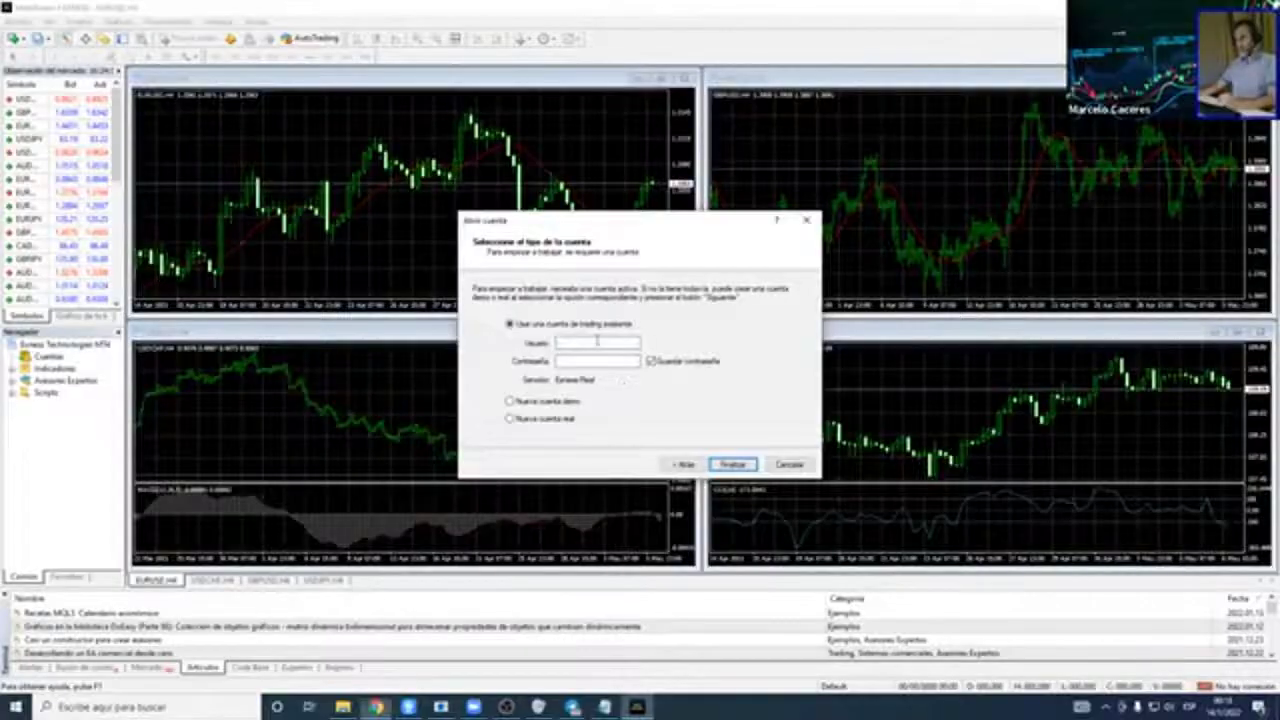
{"action": "key", "text": "ctrl+v"}
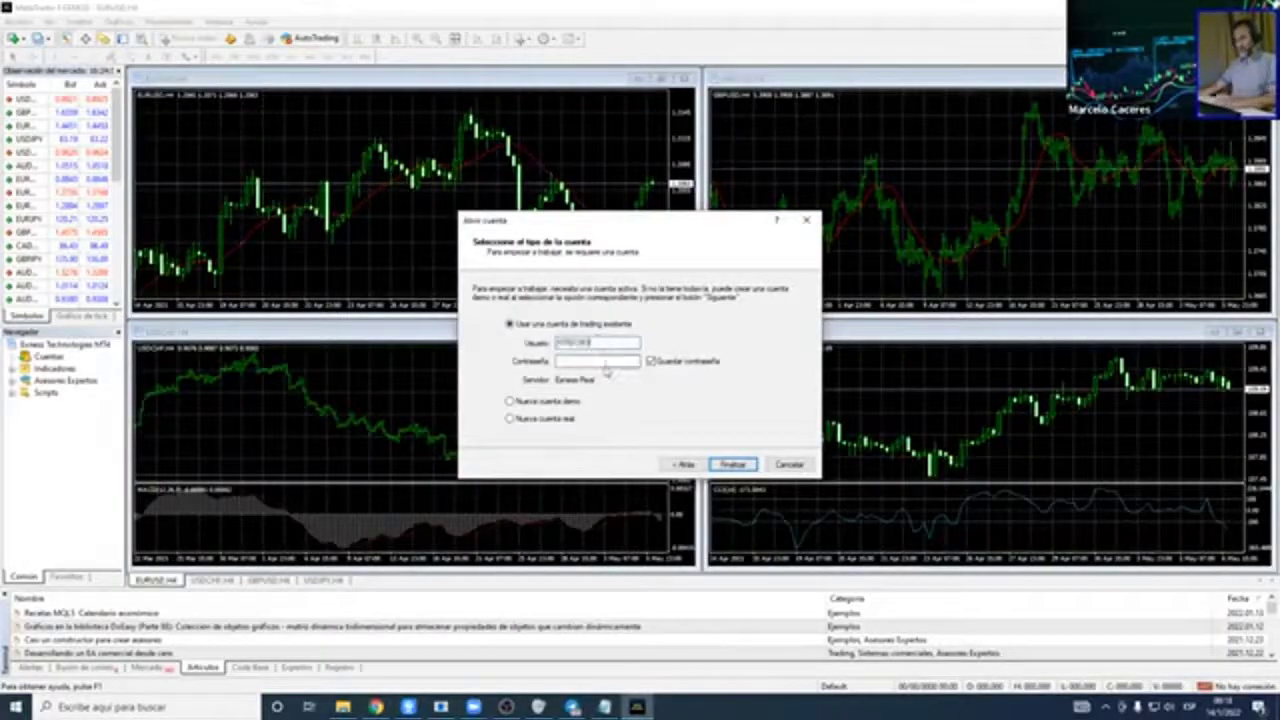
- Enter the trading account password with password saving left on, and try to log in to the Exness-Real server
{"action": "left_click", "coordinate": [613, 361]}
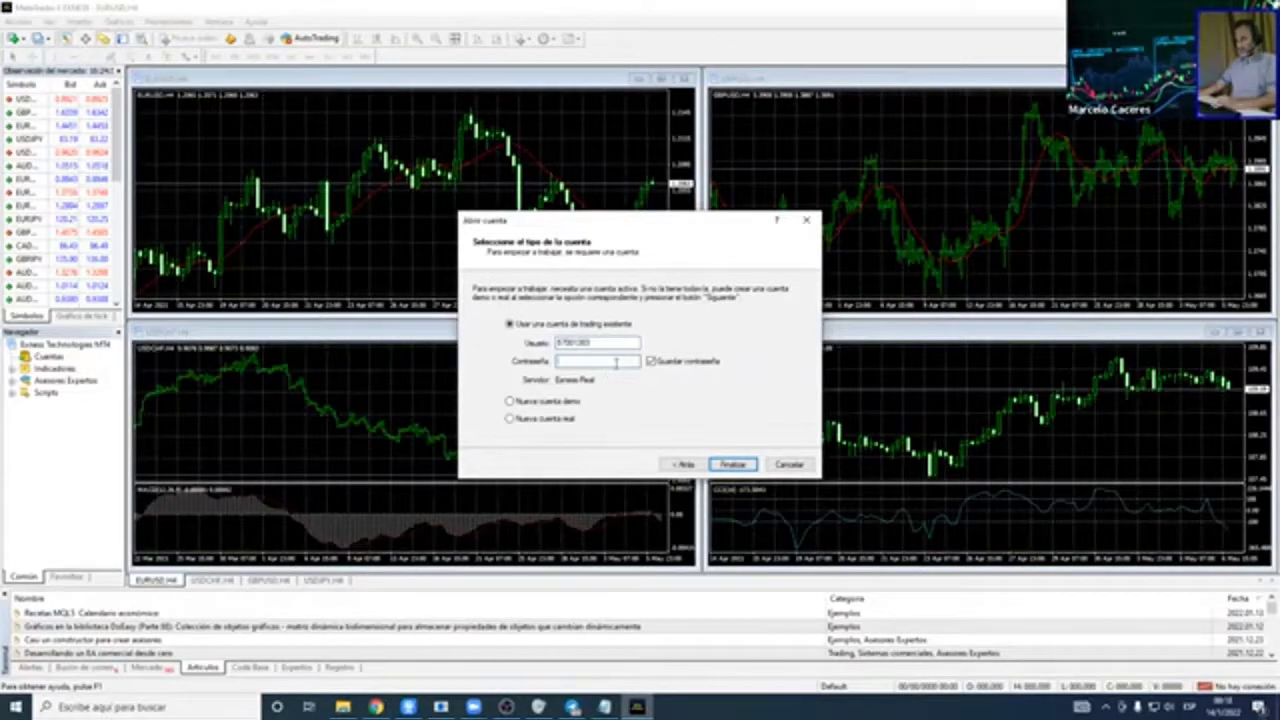
{"action": "type", "text": "*******"}
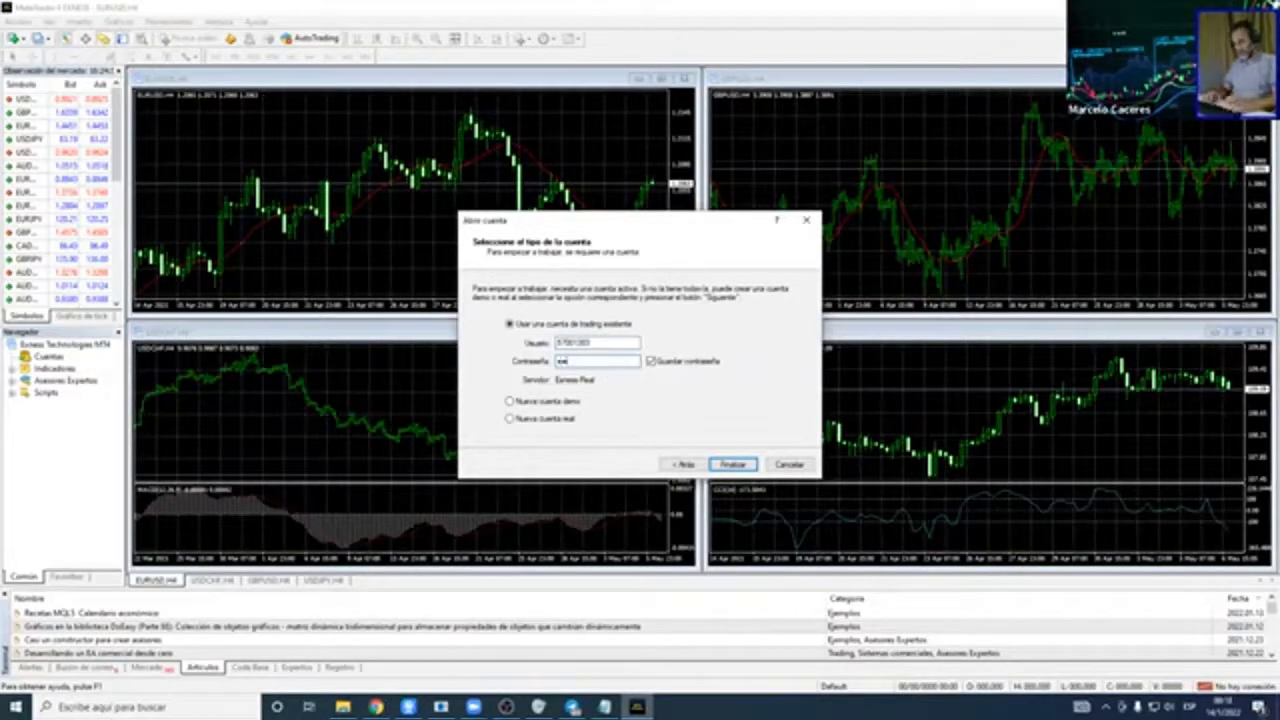
{"action": "type", "text": "***"}
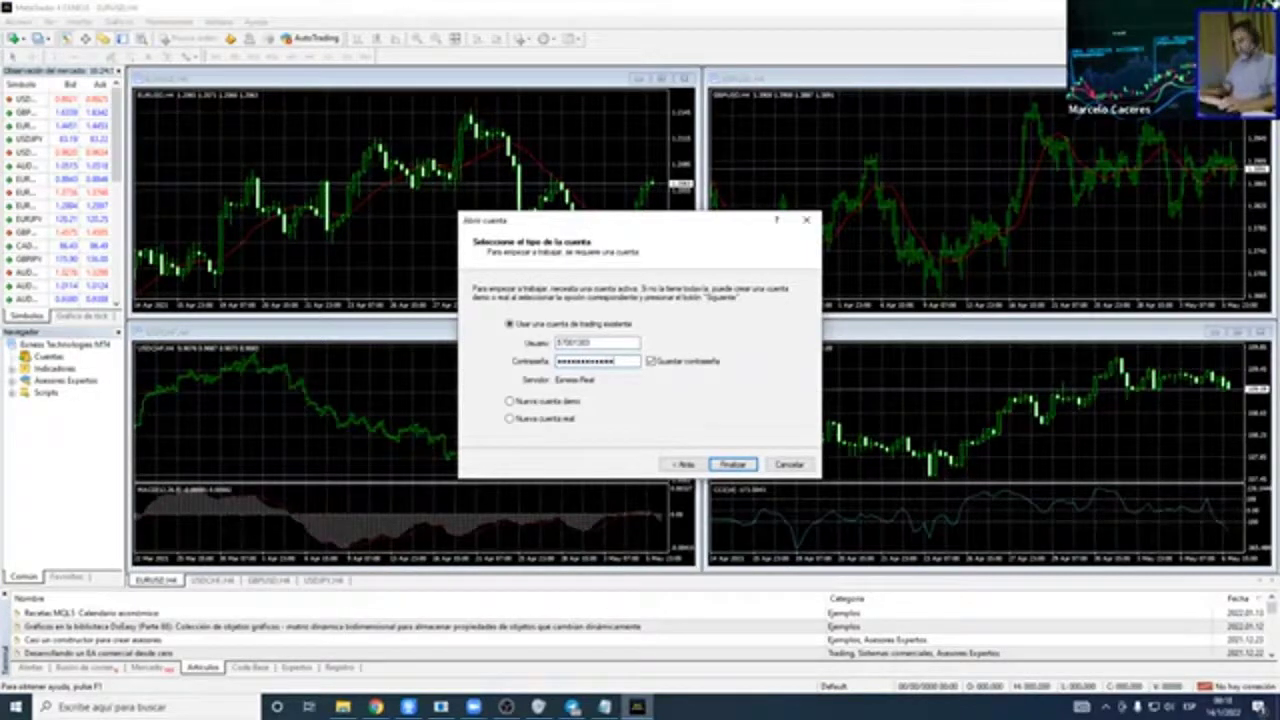
{"action": "left_click", "coordinate": [730, 465]}
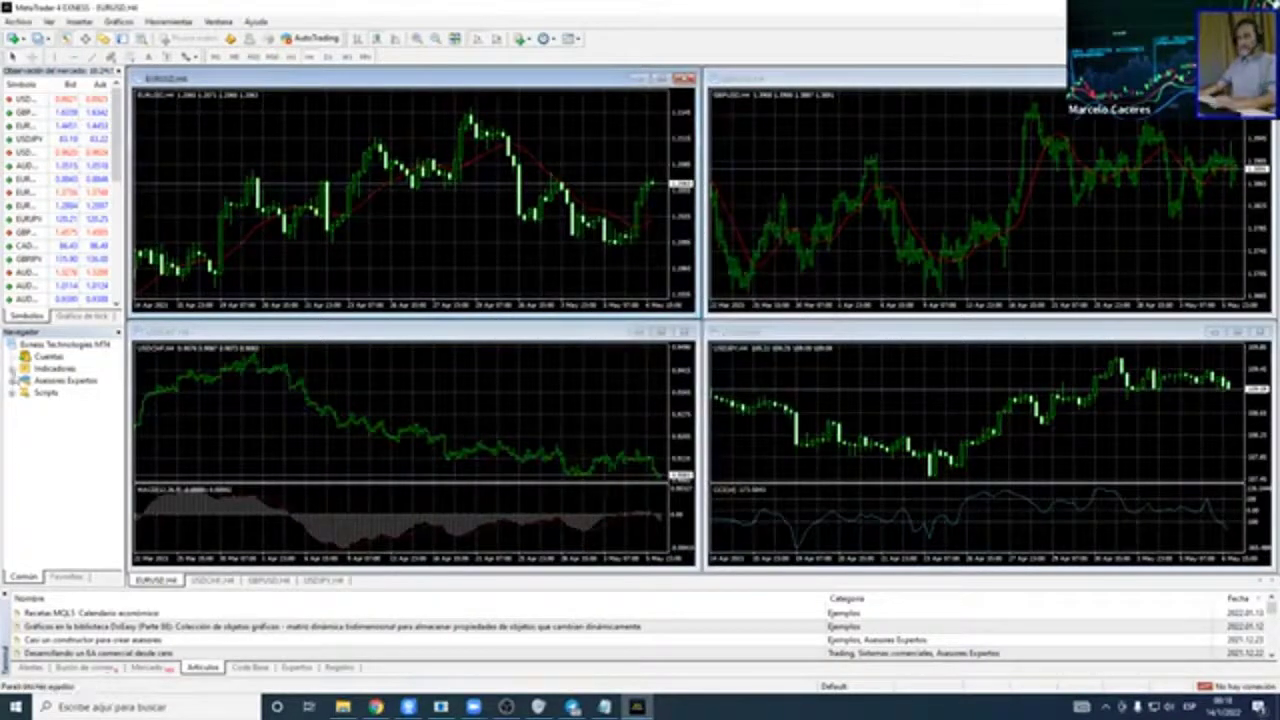
- Check the Cuentas group in the Navigator for the trading account and bring up the commands for opening or connecting to an account
{"action": "left_click", "coordinate": [47, 357]}
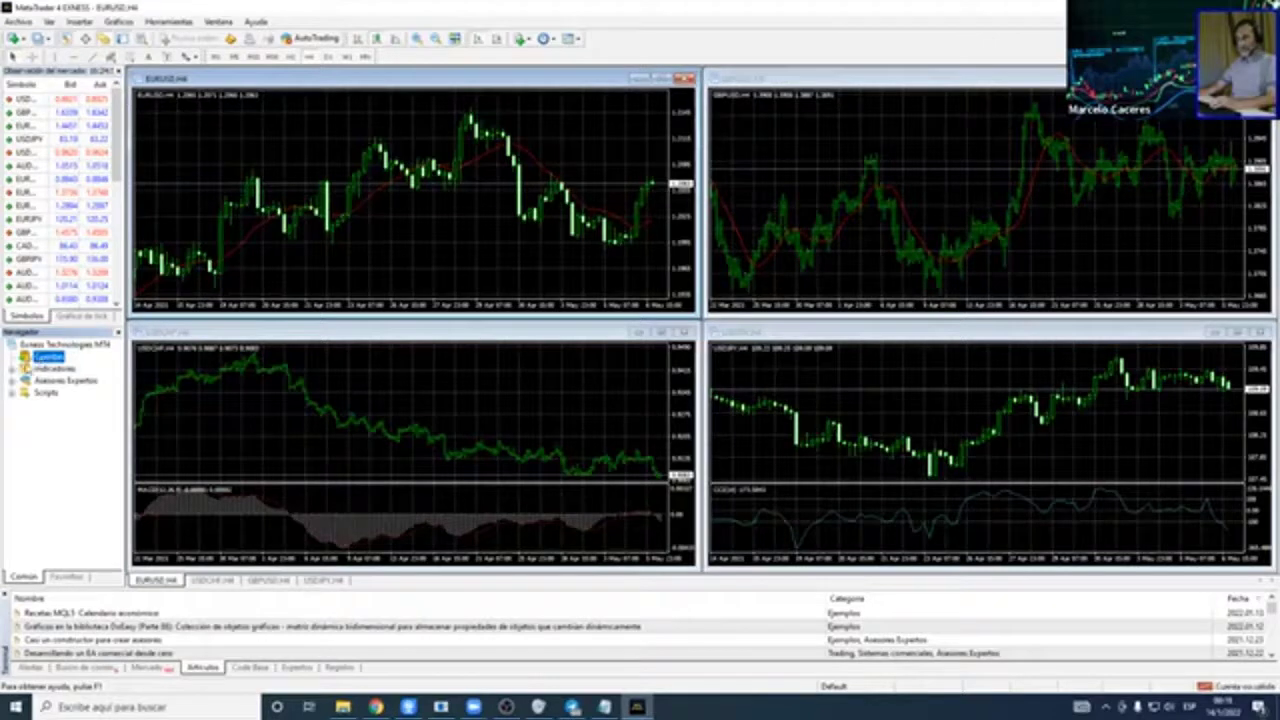
{"action": "left_click", "coordinate": [12, 369]}
{"action": "left_click", "coordinate": [12, 347]}
{"action": "left_click", "coordinate": [18, 21]}
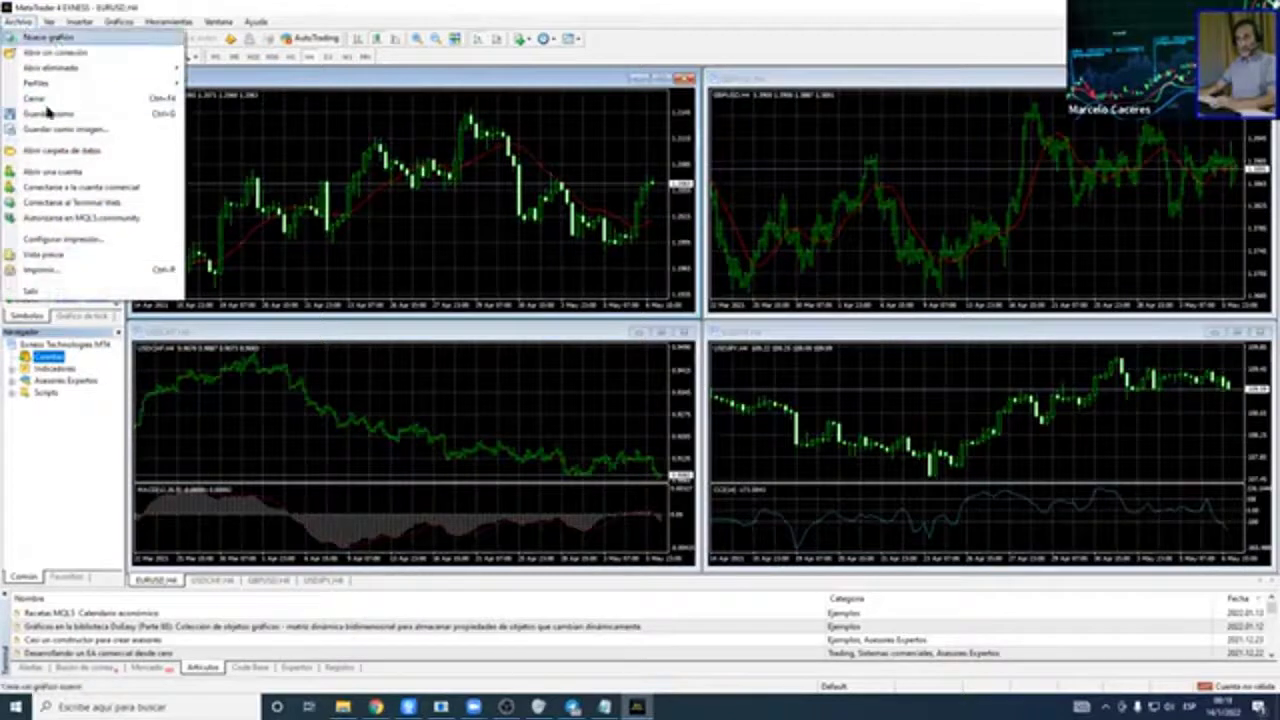